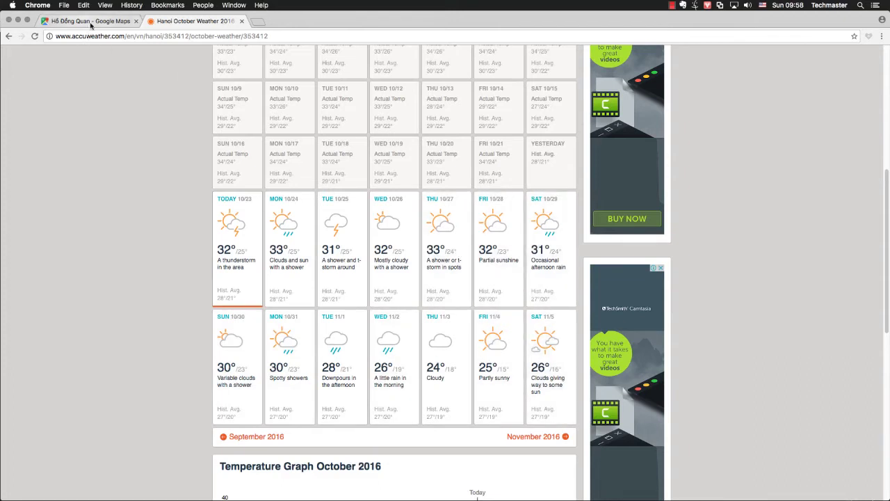
# - Open the detailed forecast for Sunday, October 30 and review it, and switch to the trip-organizing notes in Terminal
pyautogui.click(242, 356)
pyautogui.scroll(-5, 359, 411)
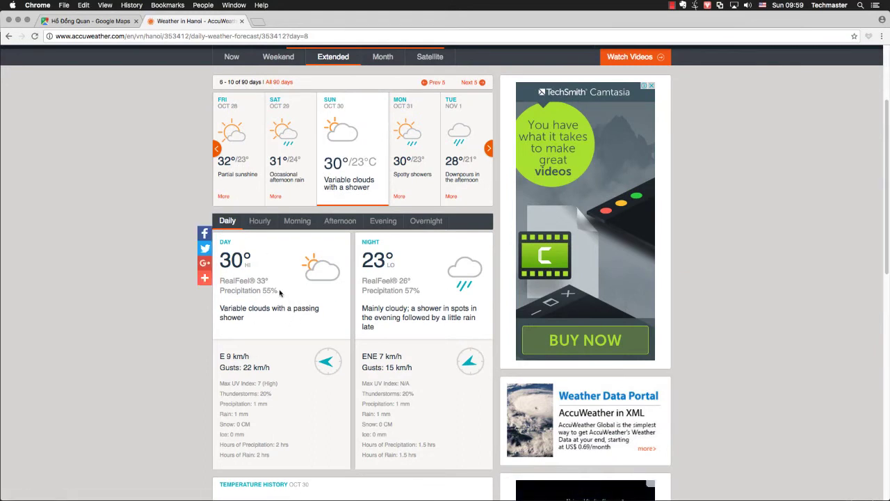
pyautogui.press('super+Tab')
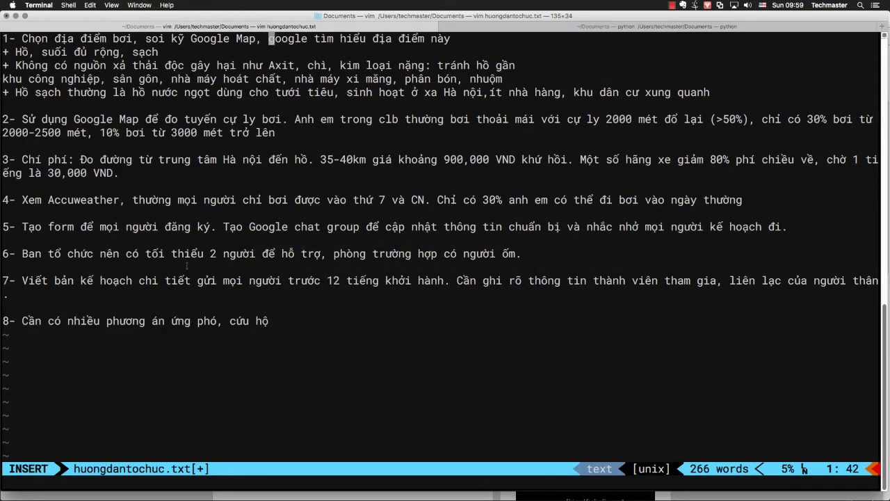
# - Return to Chrome and search the web for "google form" in a new tab
pyautogui.press('super+Tab')
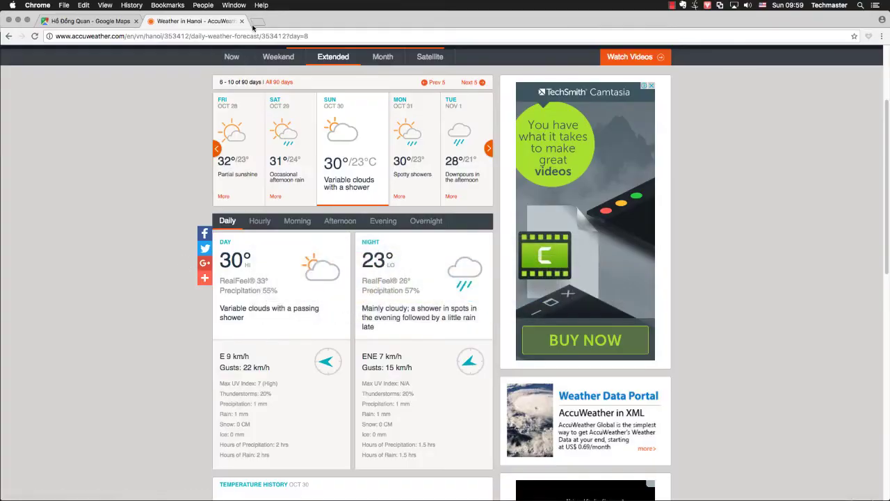
pyautogui.click(258, 22)
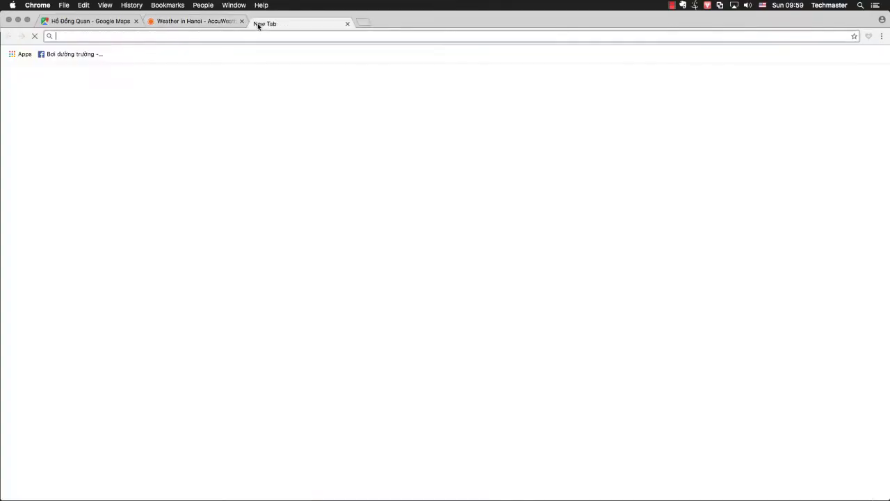
pyautogui.write('go')
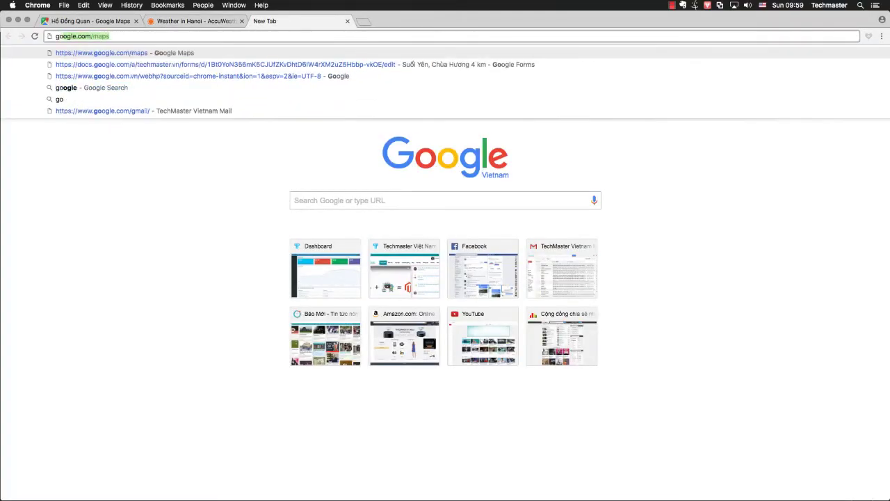
pyautogui.write('ogle ')
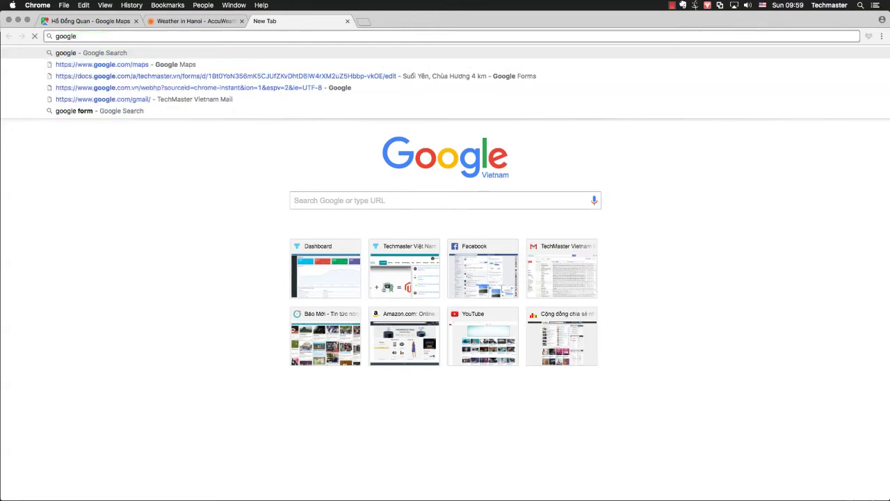
pyautogui.write('form')
pyautogui.press('Return')
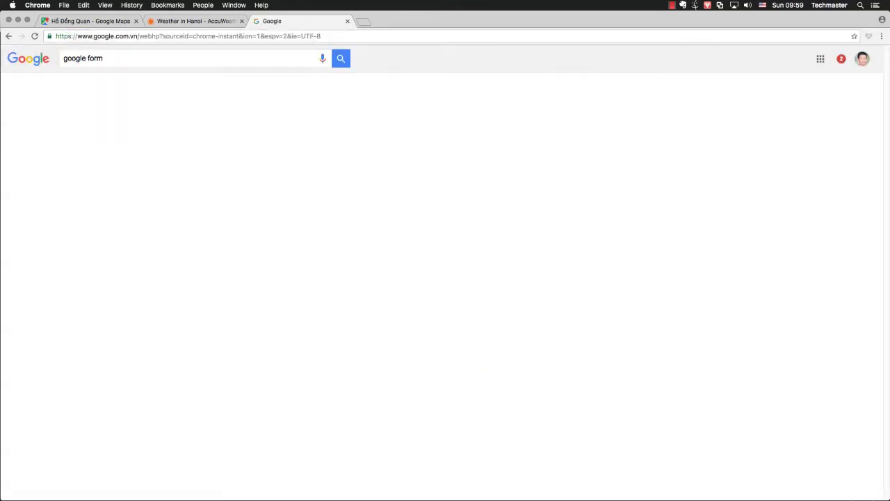
# - Go to Google Forms from the search results and create a new blank form
pyautogui.click(139, 203)
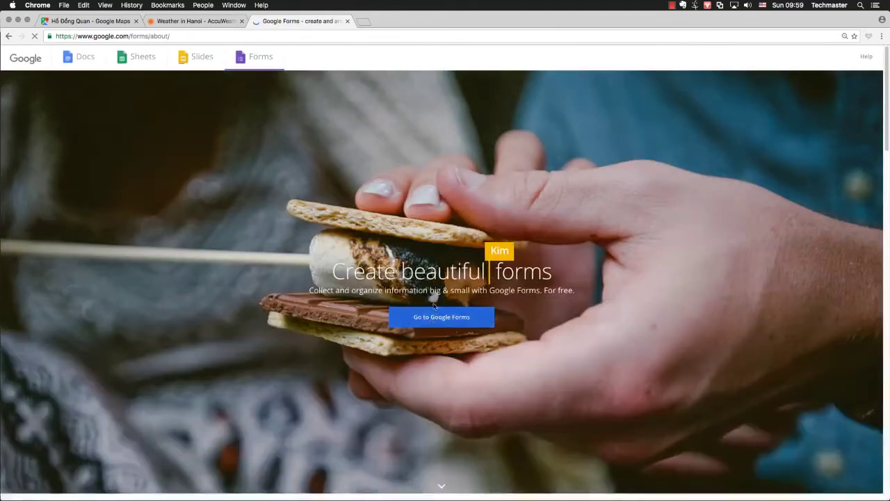
pyautogui.click(433, 316)
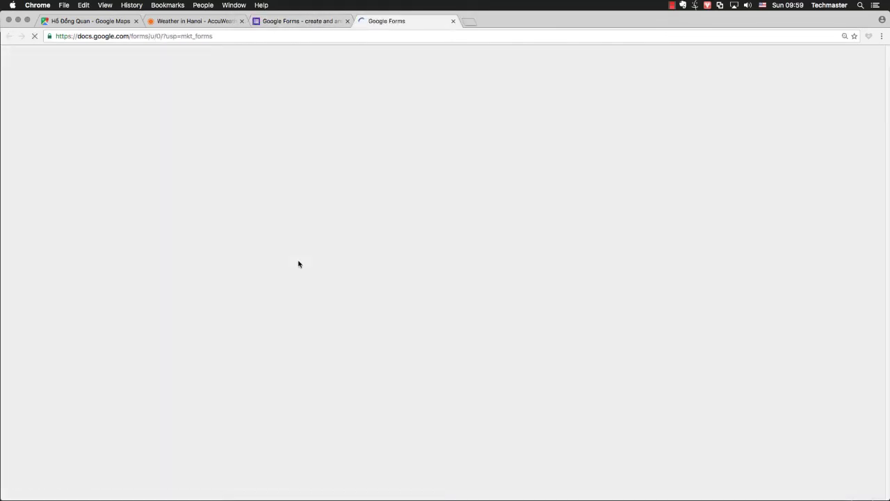
pyautogui.click(239, 125)
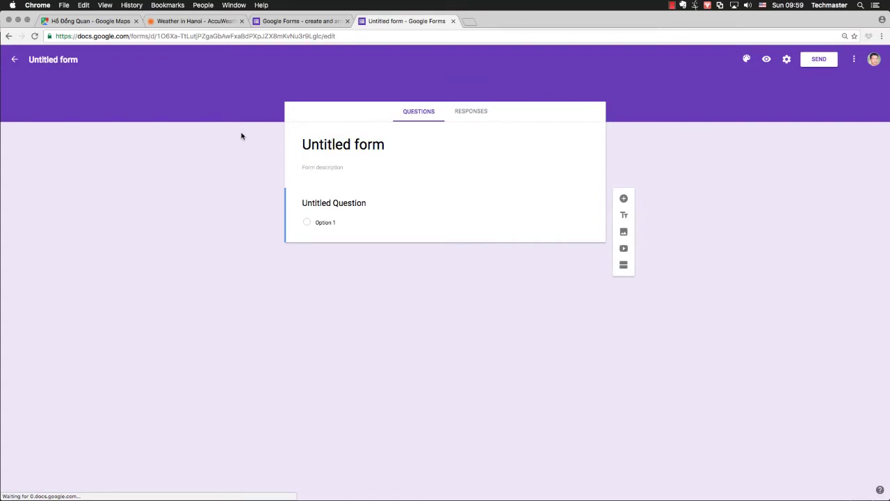
# - Replace the form title with "Bơi Đồng Quan, Sóc Sơn, cách HN 35km, cự ly 3km"
pyautogui.moveTo(405, 156); pyautogui.dragTo(294, 146)
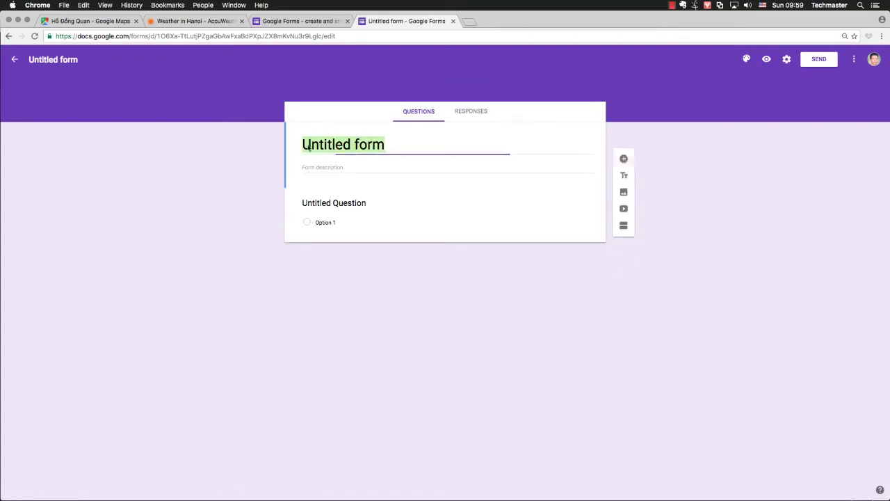
pyautogui.write('Đơi')
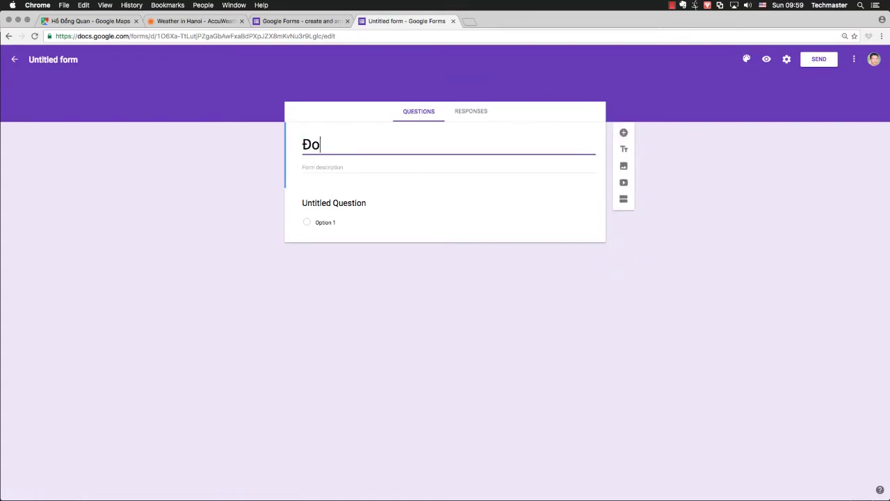
pyautogui.press('BackSpace')
pyautogui.press('BackSpace')
pyautogui.press('BackSpace')
pyautogui.write('Bơi')
pyautogui.write('h')
pyautogui.press('BackSpace')
pyautogui.write('Đồng Quan,')
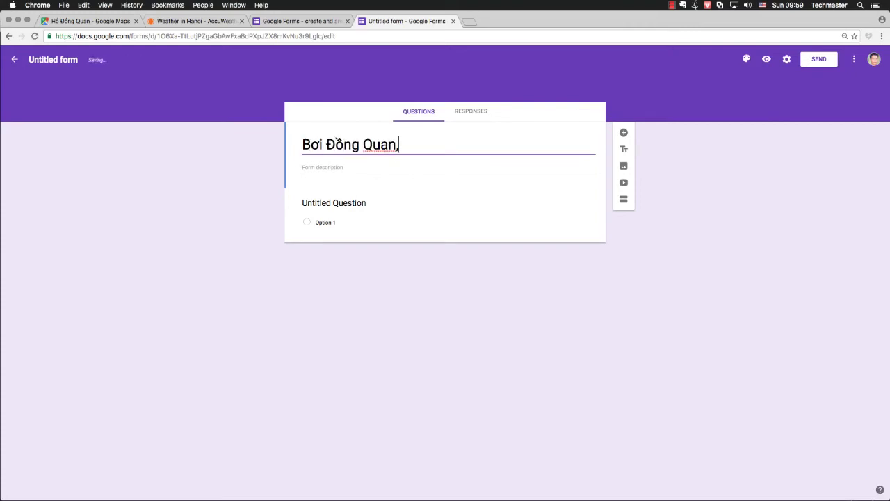
pyautogui.write(' Sóc Sơn, ')
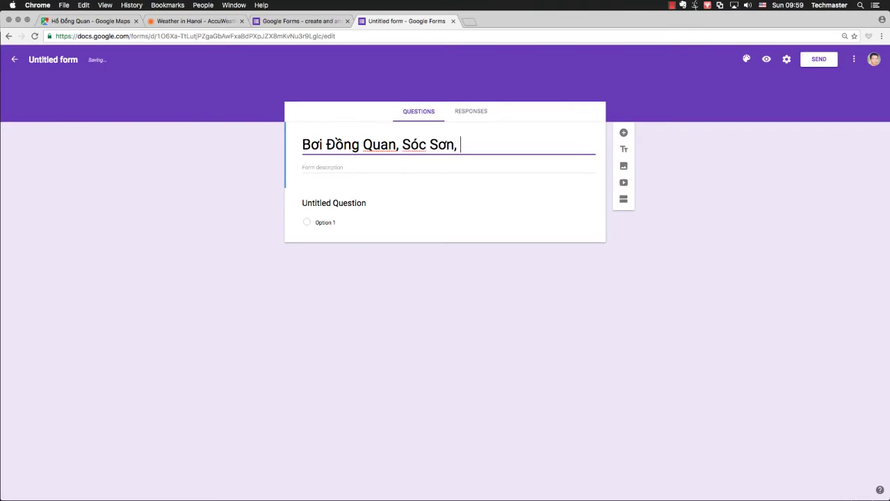
pyautogui.write('cach HN 35')
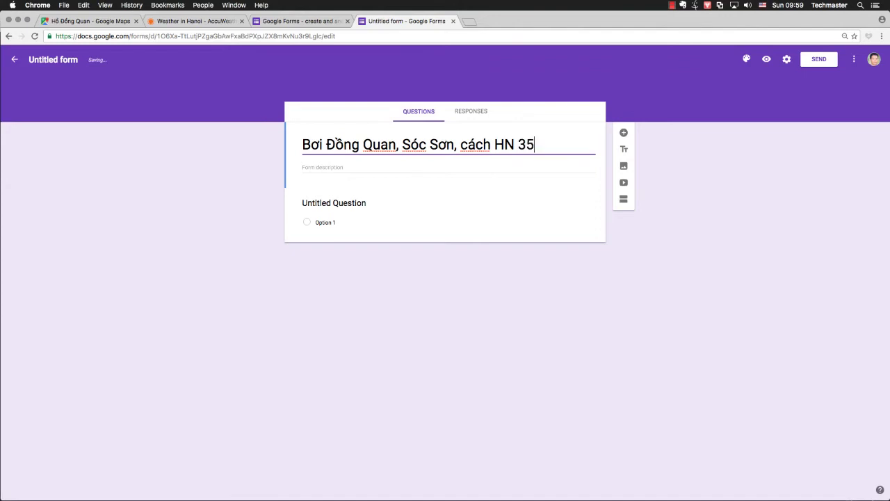
pyautogui.write('km, cuự ly')
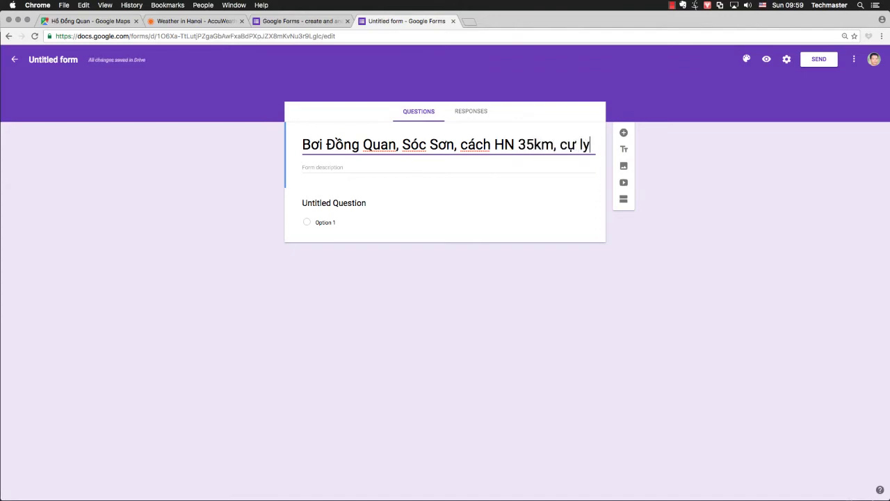
pyautogui.write(' 3')
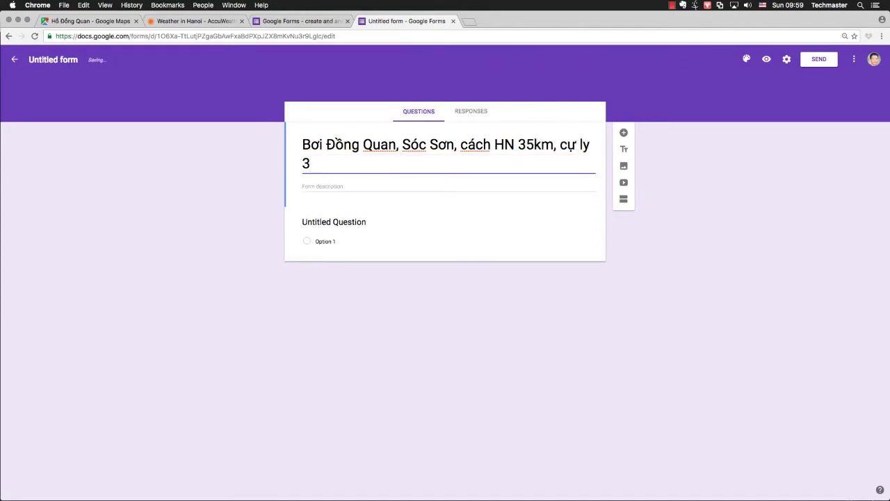
pyautogui.write('km')
# - Append the date ", 30/10/2016" to the end of the form title
pyautogui.click(318, 186)
pyautogui.tripleClick(342, 165)
pyautogui.click(343, 166)
pyautogui.write(', 30/10/201')
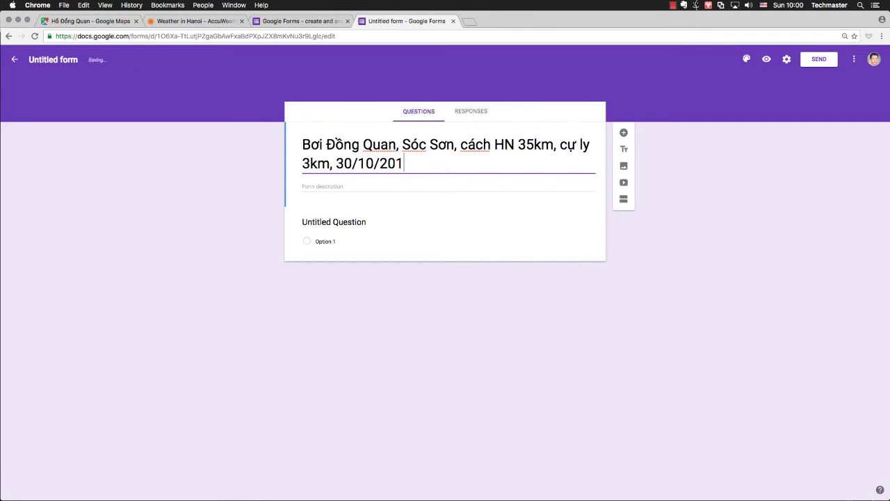
pyautogui.write('6')
# - Set the form description to "Xuất phát lúc 6:30 tại cổng công viên Thống Nhất. Phí dự kiến 150,000 VND/người đi xe chung"
pyautogui.click(336, 186)
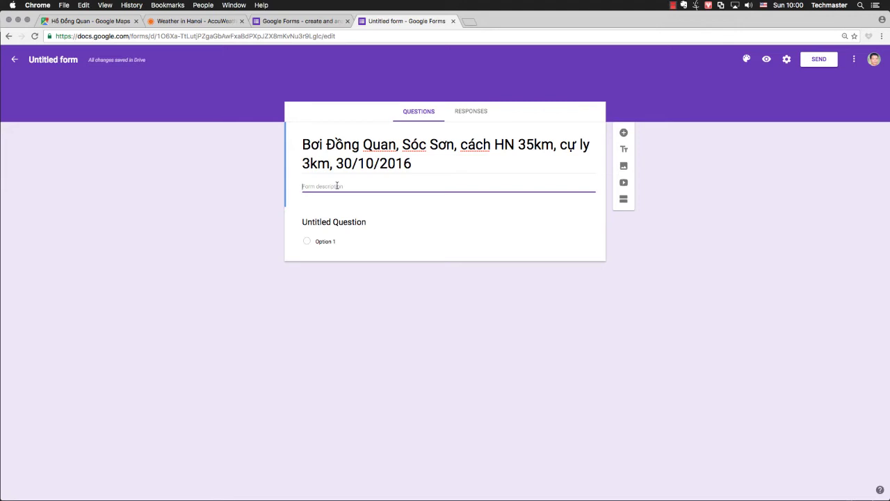
pyautogui.write('Xuất pha')
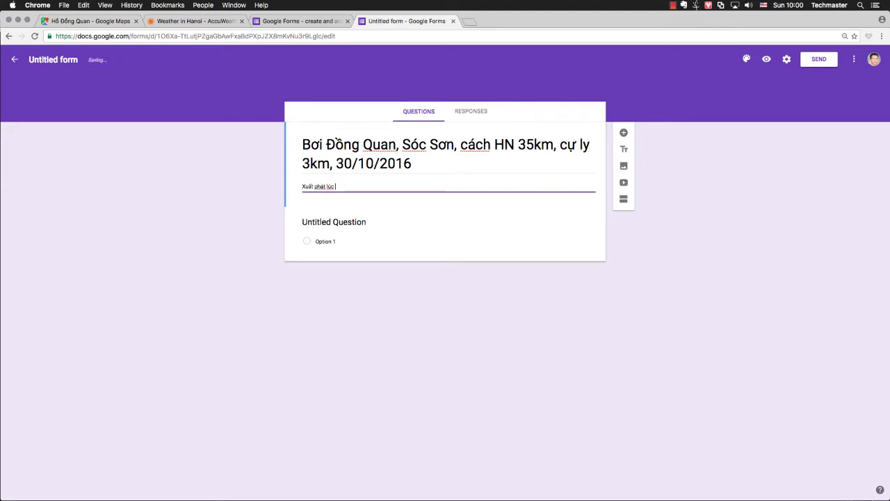
pyautogui.write('t lúc 6:30 tại cổng công')
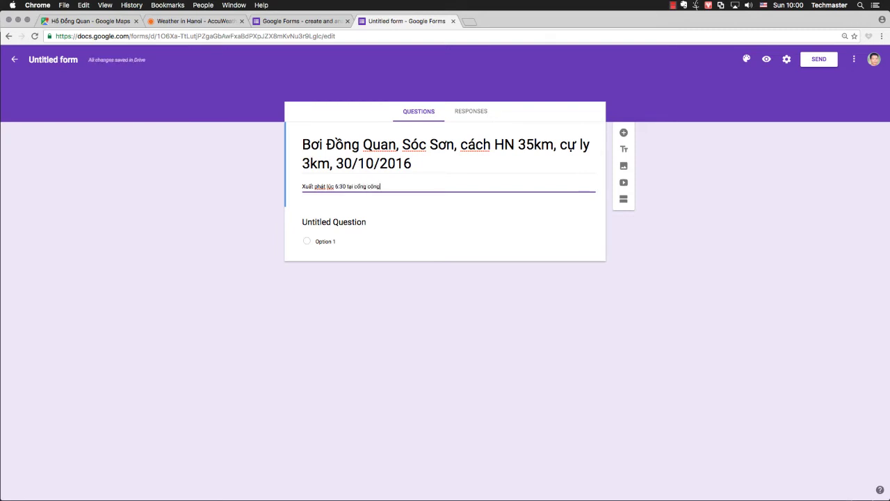
pyautogui.write(' viên Thông Nhất. Phí')
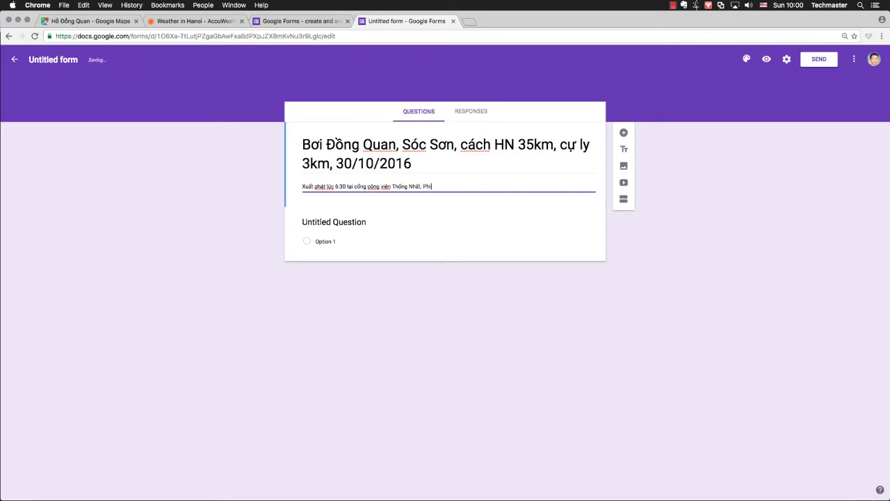
pyautogui.write(' dư')
pyautogui.write('kiến 150,000 VND/')
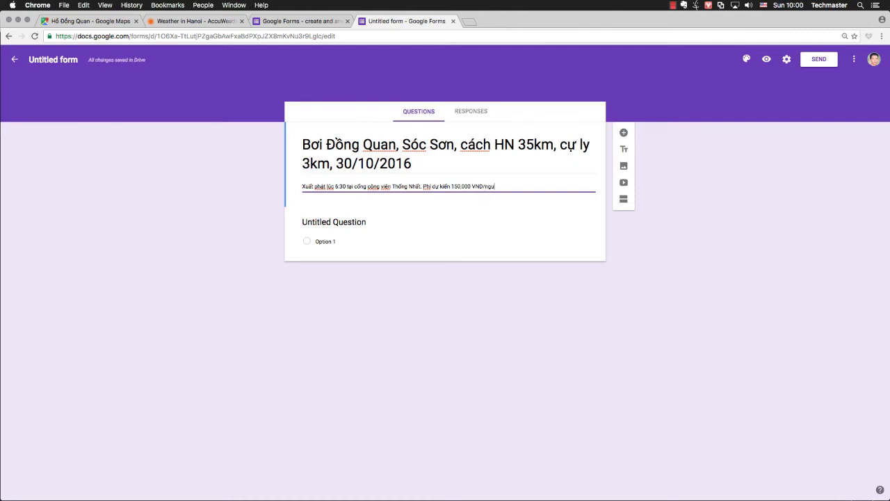
pyautogui.write('người đi xe chung')
# - Turn the untitled question into a required short-answer question named "Họ và tên"
pyautogui.click(328, 246)
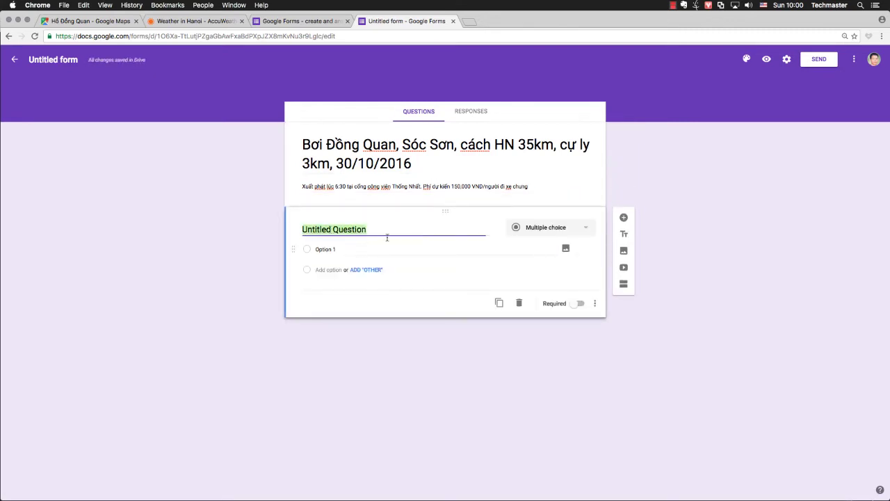
pyautogui.click(546, 228)
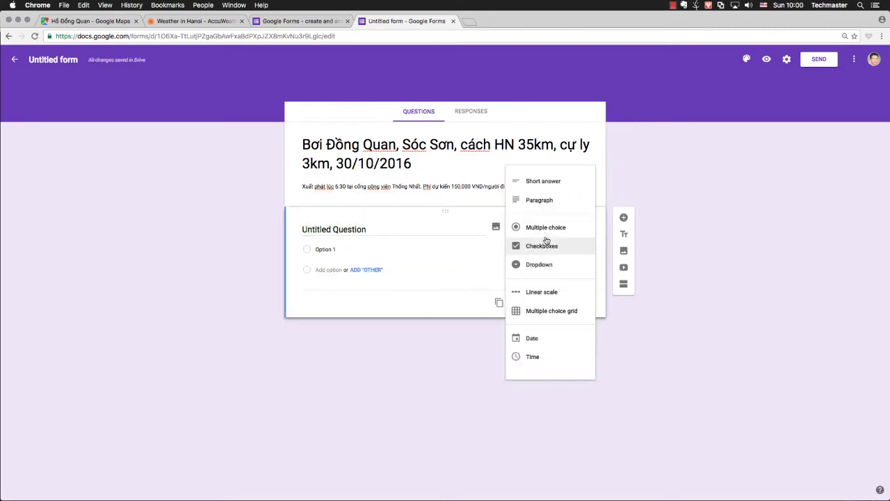
pyautogui.click(548, 182)
pyautogui.write('Họ và tên')
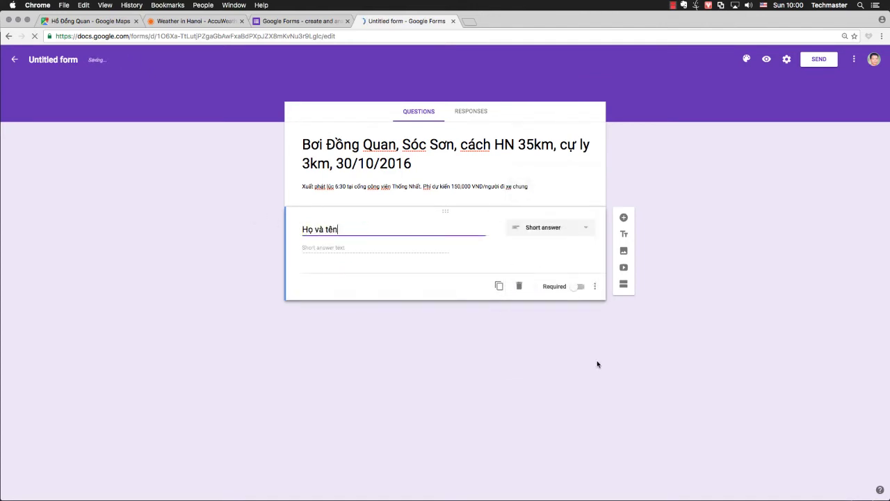
pyautogui.click(578, 286)
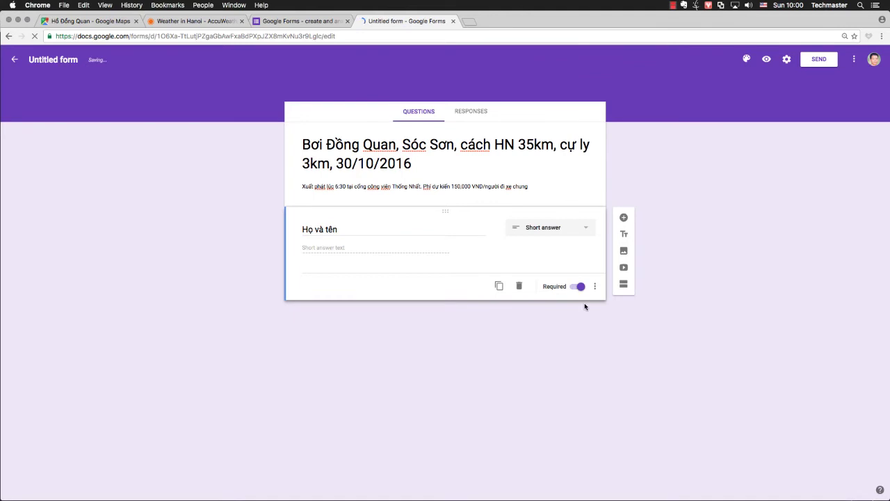
# - Add a second question named "Số điện thoại" with the short-answer type
pyautogui.click(623, 218)
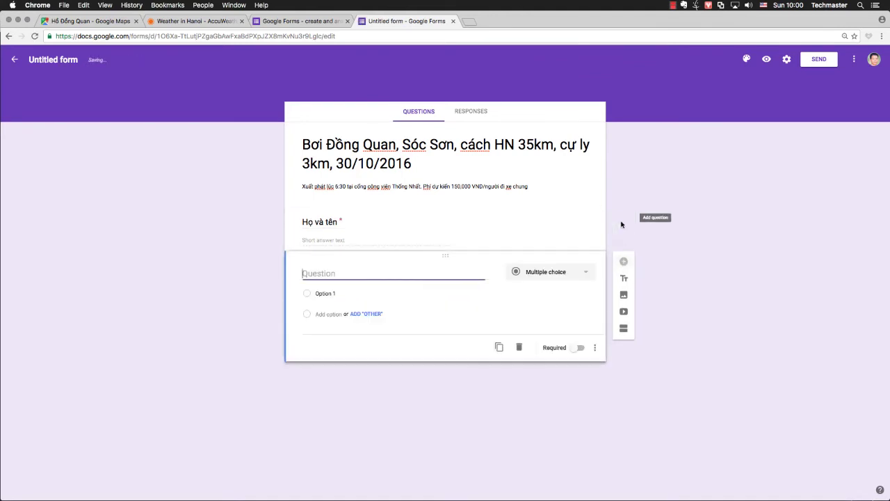
pyautogui.write('Số')
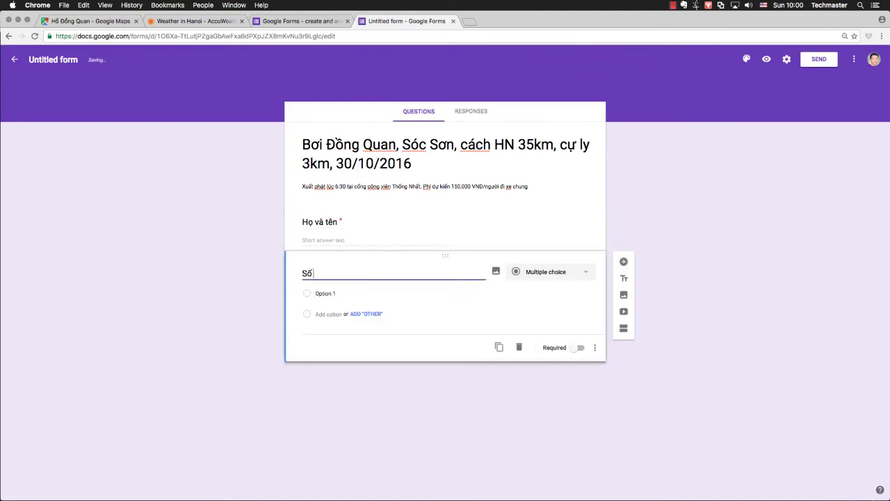
pyautogui.write(' điện thoại')
pyautogui.click(542, 272)
pyautogui.click(543, 225)
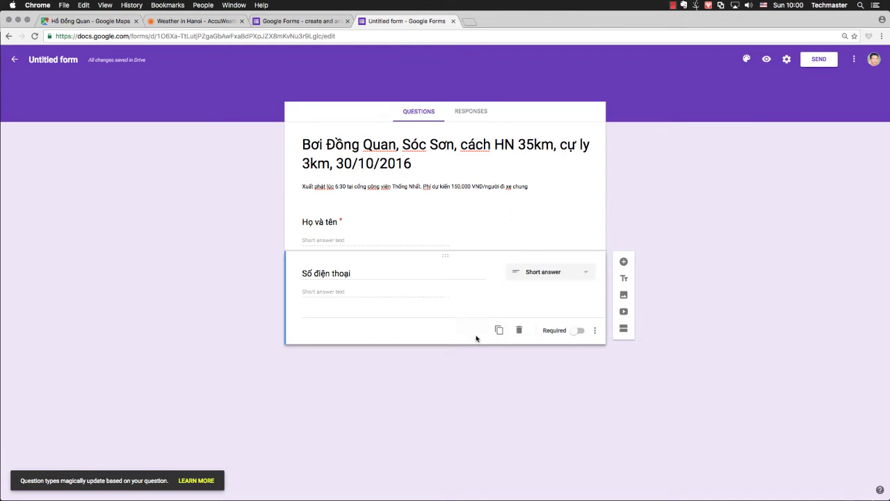
# - Add a third question named "Email" as short answer and make it required
pyautogui.click(624, 261)
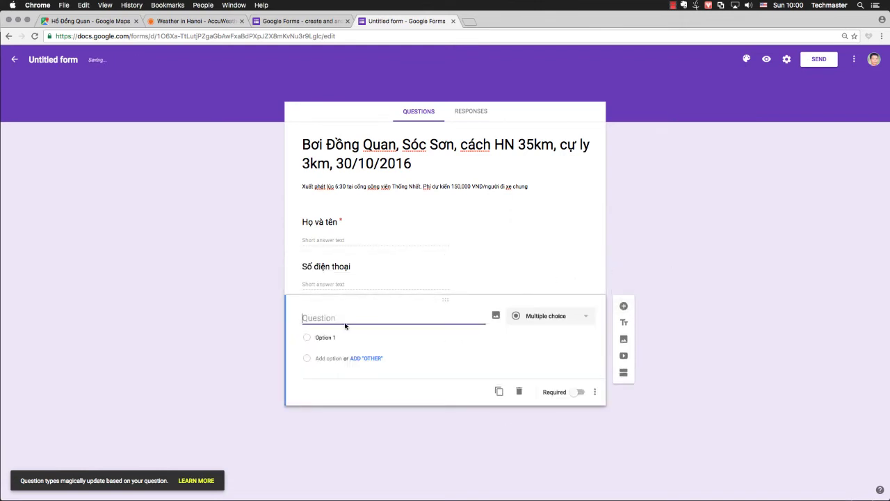
pyautogui.write('Email')
pyautogui.click(573, 324)
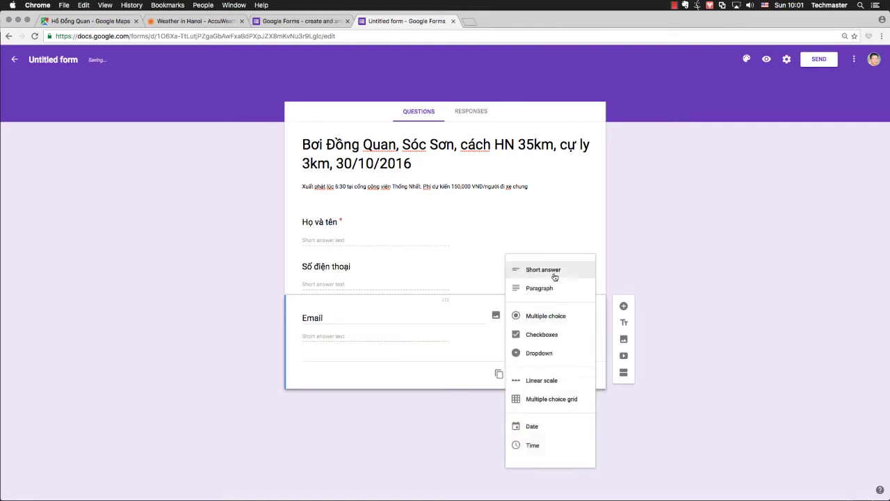
pyautogui.click(552, 270)
pyautogui.click(579, 374)
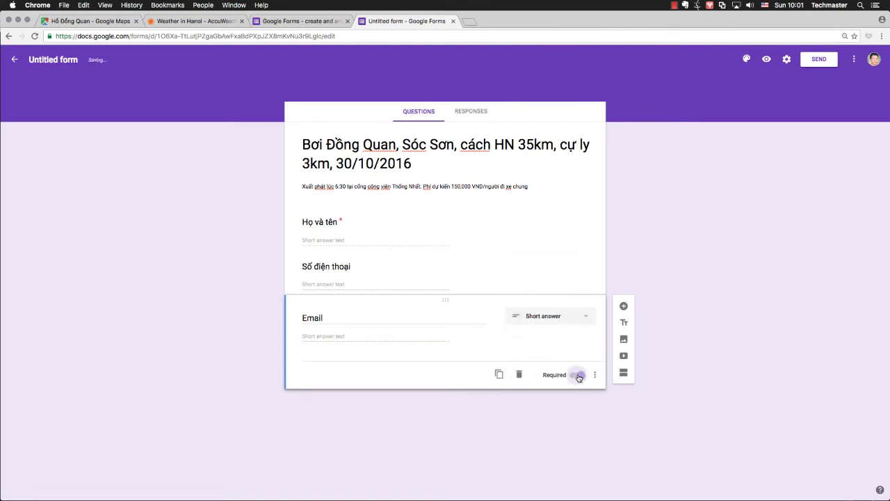
# - Reopen the "Số điện thoại" question and make it required
pyautogui.click(351, 230)
pyautogui.click(329, 317)
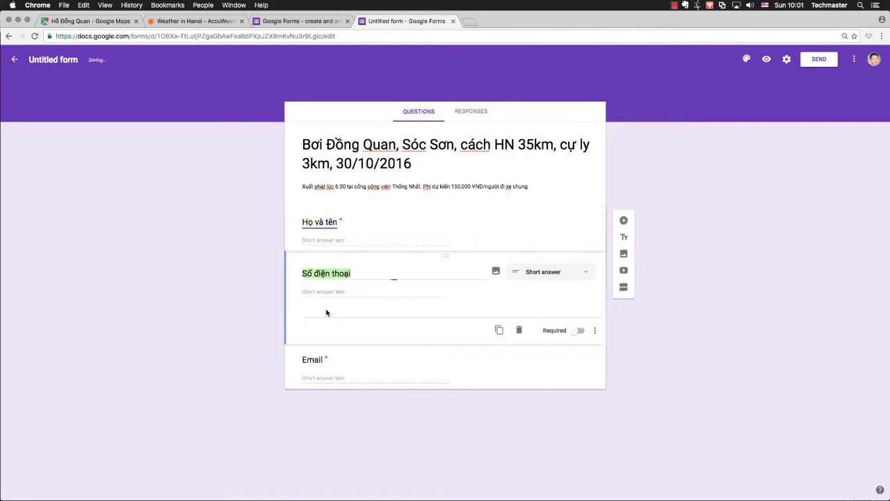
pyautogui.click(577, 330)
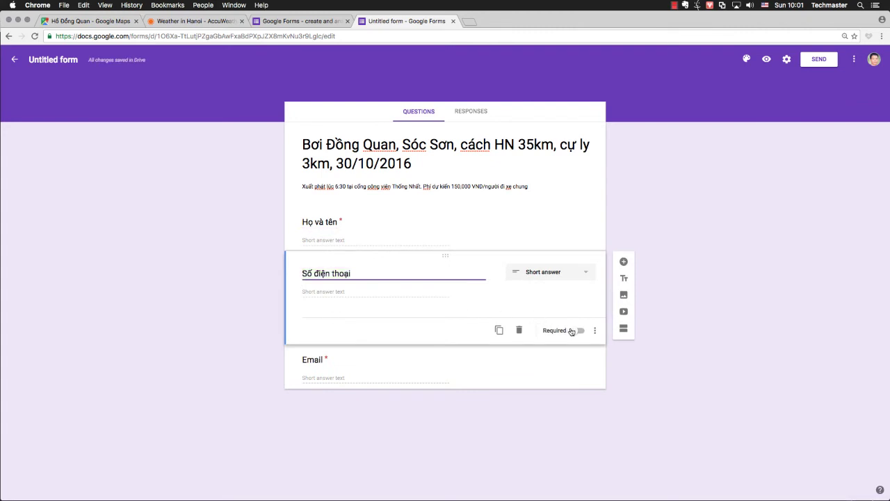
# - Add a required short-answer question named "Tên và số di động" after the Email question
pyautogui.click(325, 367)
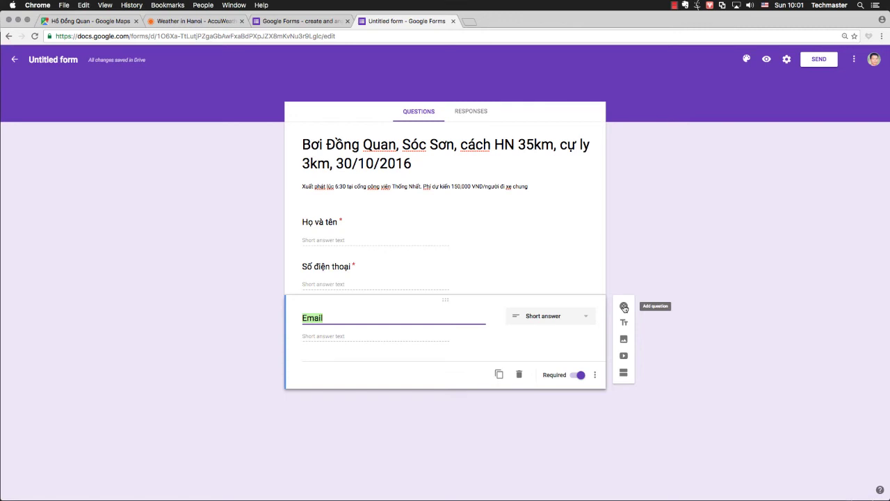
pyautogui.click(624, 307)
pyautogui.click(534, 363)
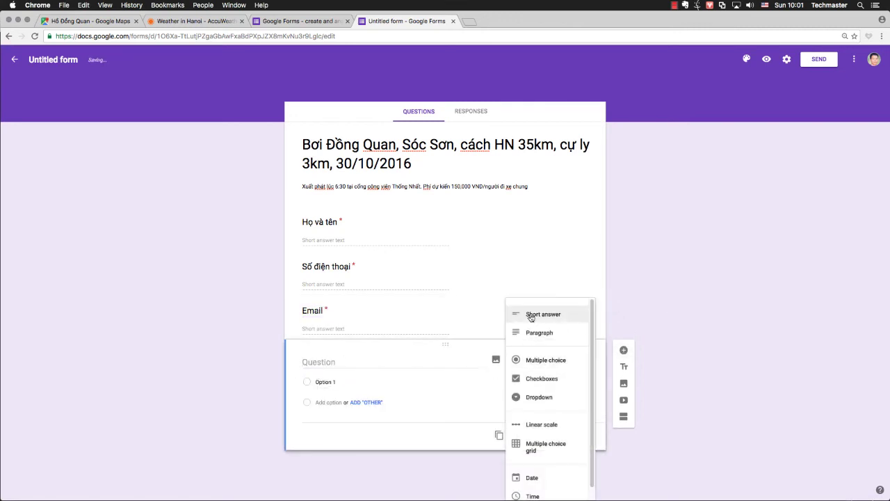
pyautogui.click(530, 317)
pyautogui.write('T')
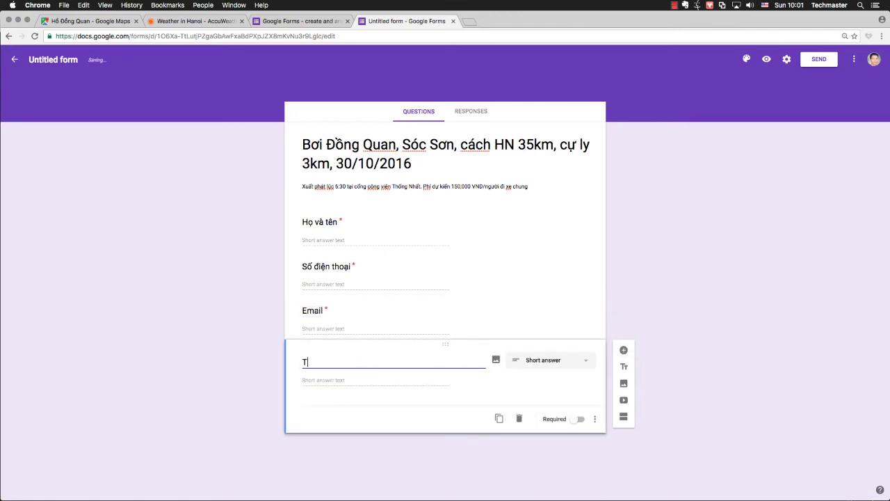
pyautogui.write('ên và số')
pyautogui.write(' d')
pyautogui.write(' di ')
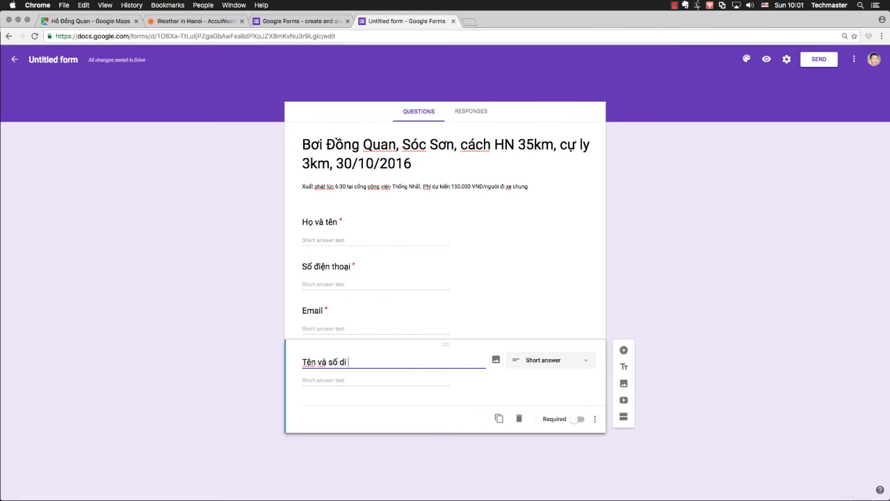
pyautogui.write('đông')
pyautogui.click(578, 418)
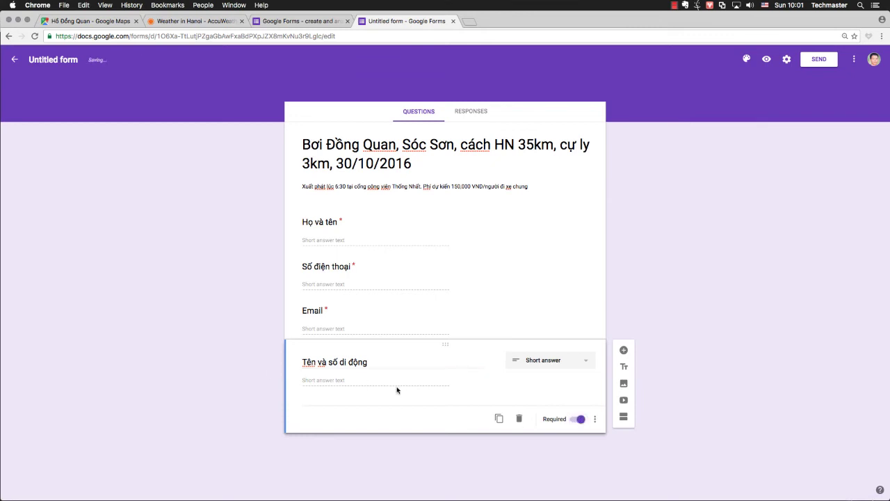
# - Add a multiple-choice question titled "Có thể bơi ở cự ly nào" after the "Tên và số di động" question
pyautogui.click(624, 352)
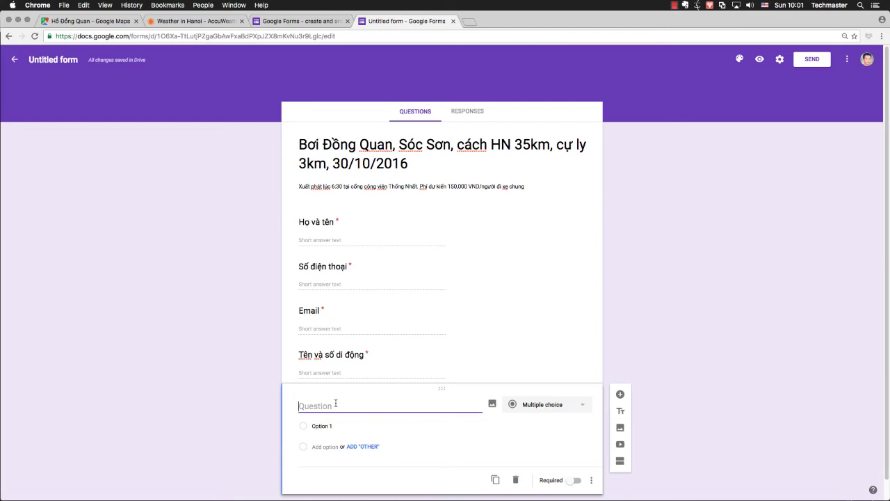
pyautogui.write('Có t thể bơi ở')
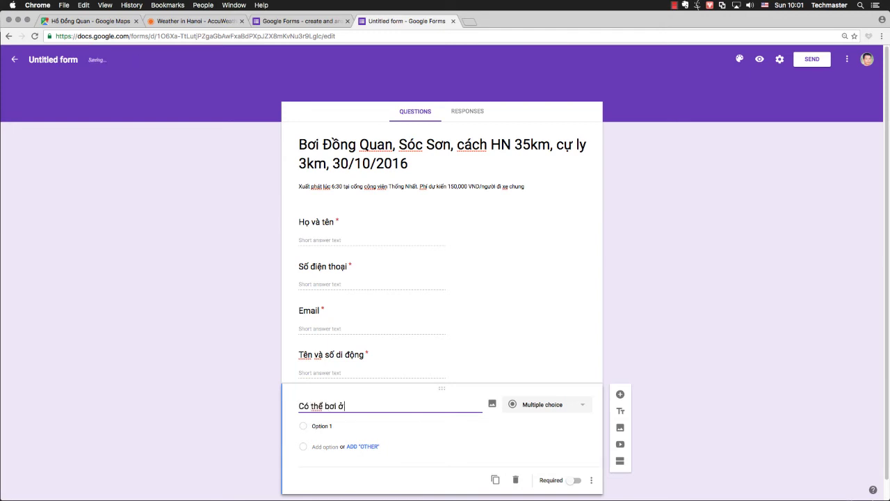
pyautogui.write(' cụ ly nào')
# - Enter 800 m, 1000 m, 1200 m and 1500 m as the first four options of the swimming distance question
pyautogui.click(349, 424)
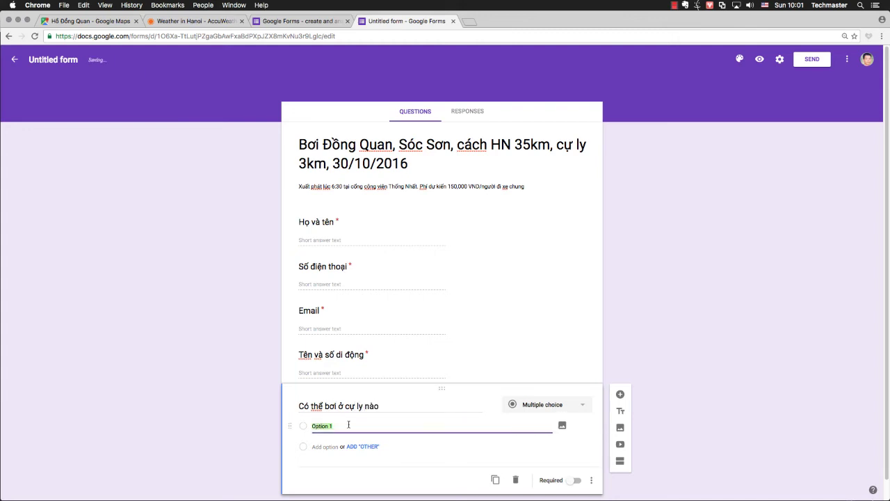
pyautogui.write('800')
pyautogui.press('Return')
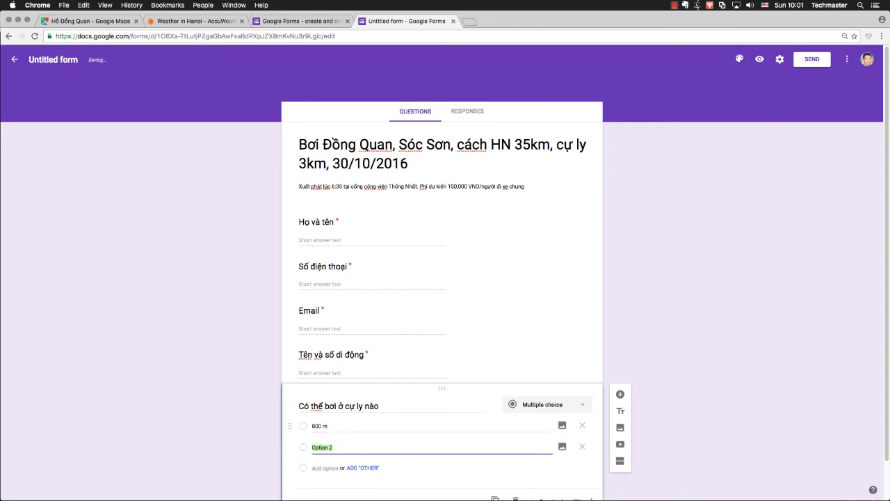
pyautogui.write('100')
pyautogui.write('0')
pyautogui.write('0')
pyautogui.press('Return')
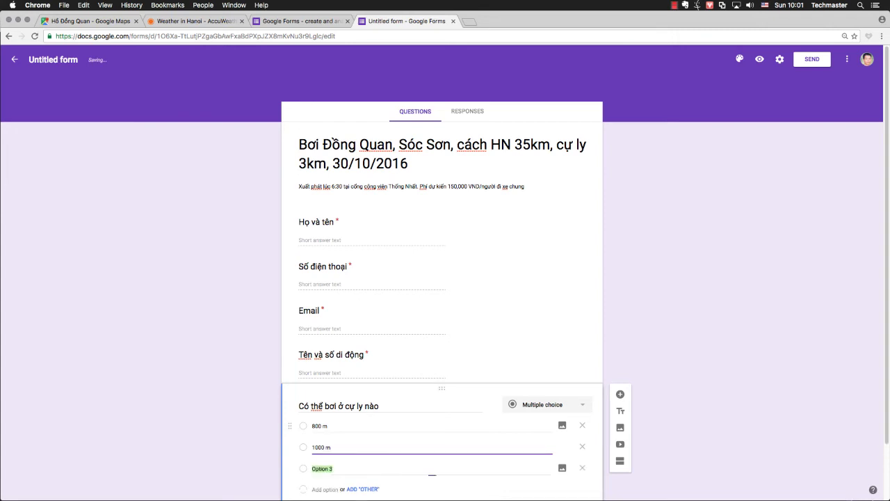
pyautogui.write('1200 m')
pyautogui.press('Return')
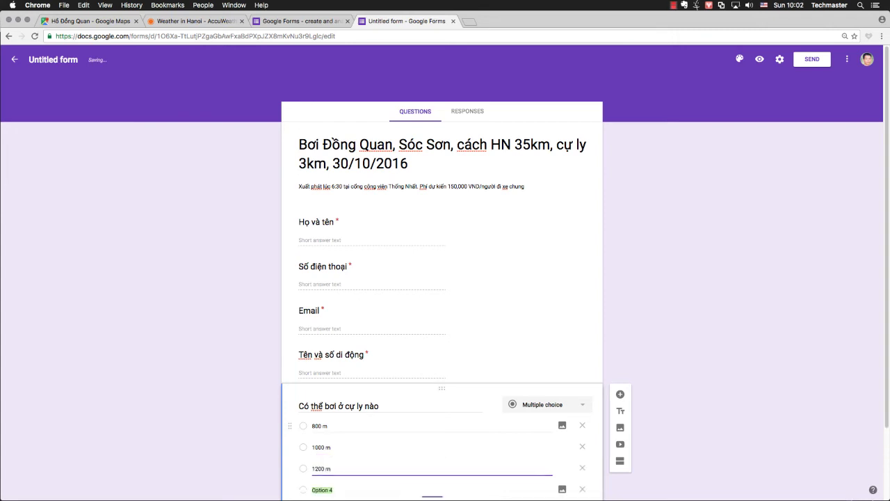
pyautogui.write('1500')
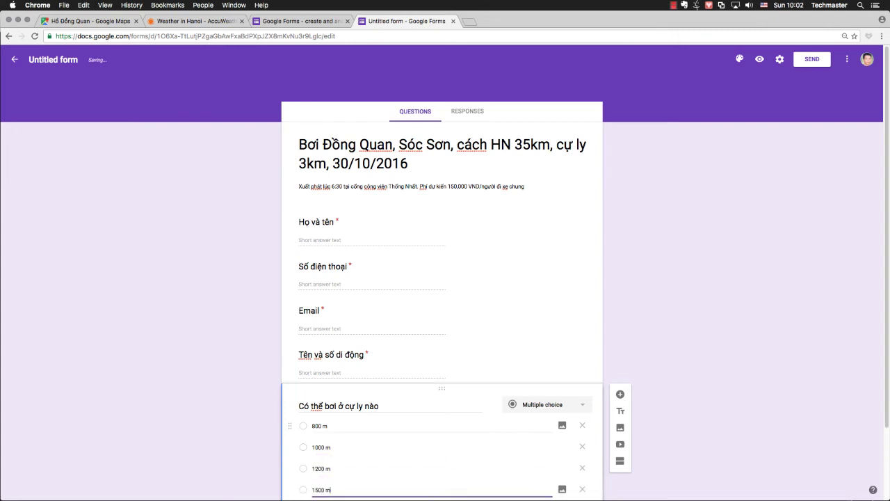
pyautogui.write(' m')
pyautogui.press('Return')
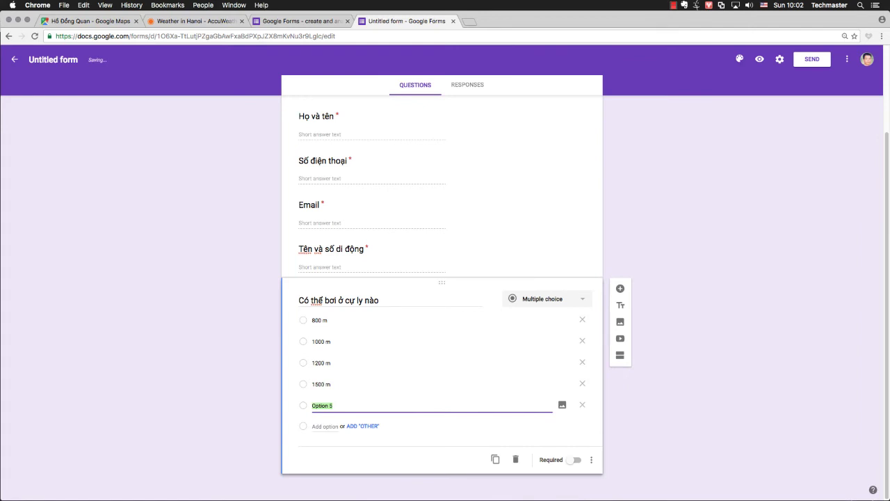
# - Extend the swimming distance question with the options 1800 m, 2000 m, 2500 m and 3000 m
pyautogui.write('2')
pyautogui.write('1800 m')
pyautogui.press('Return')
pyautogui.write('2000 m')
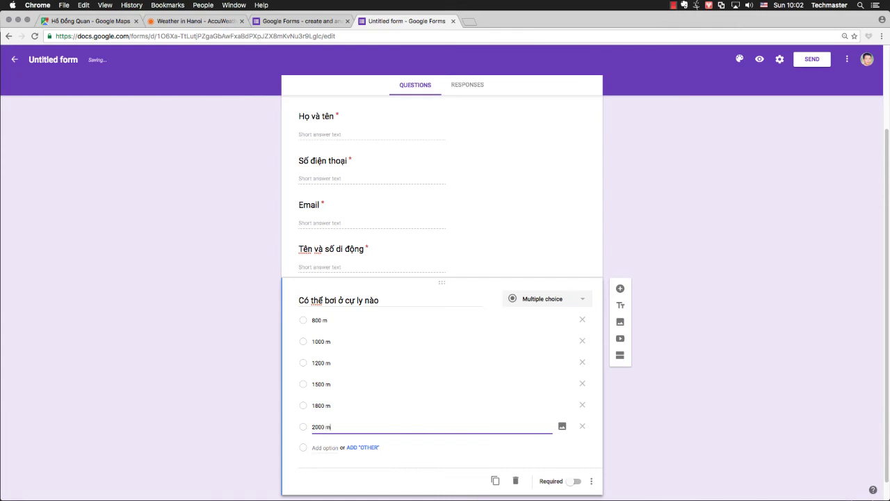
pyautogui.press('Return')
pyautogui.write('1')
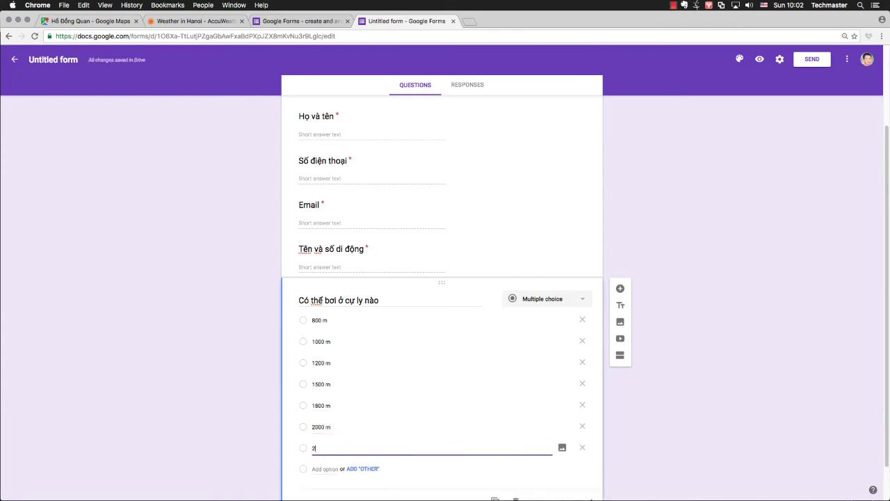
pyautogui.press('BackSpace')
pyautogui.write('2500 m')
pyautogui.press('Return')
pyautogui.write('3000 m')
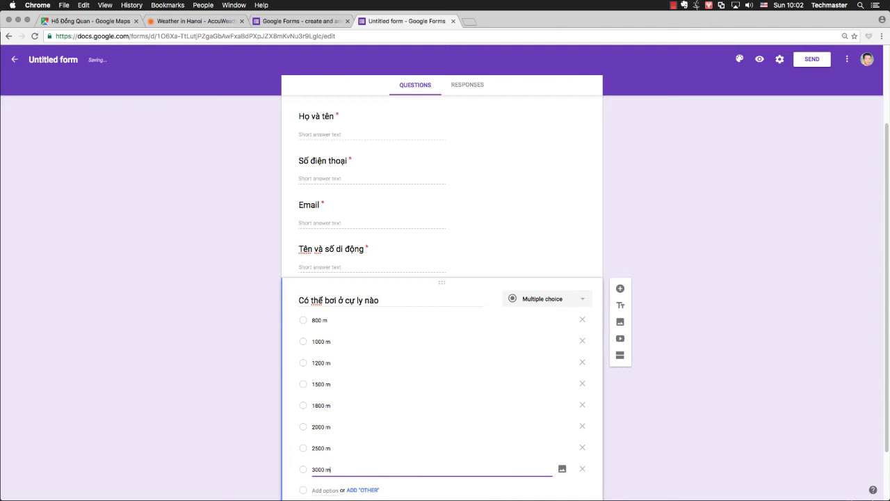
pyautogui.press('Return')
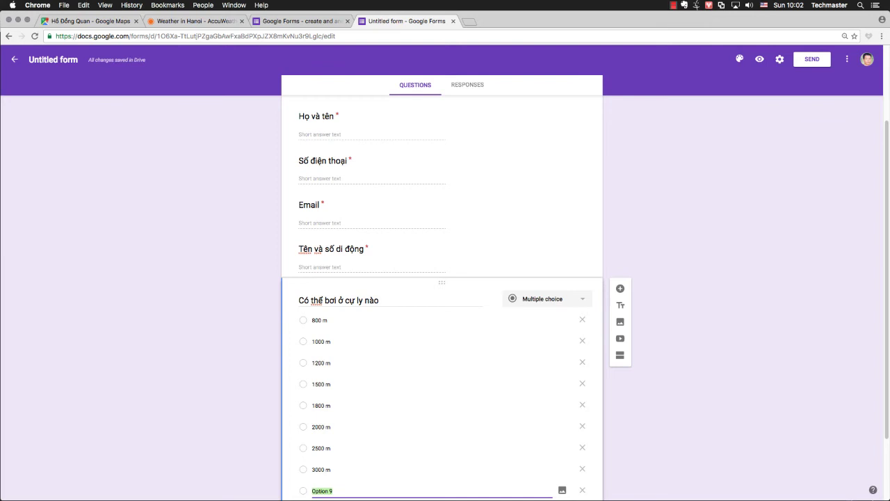
# - Review the form's title, trip description and all the questions entered so far
pyautogui.scroll(3, 352, 424)
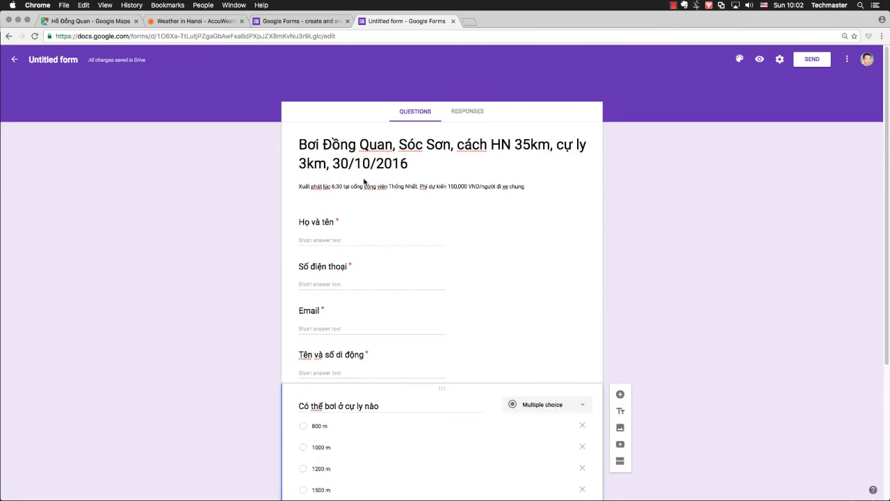
pyautogui.tripleClick(420, 187)
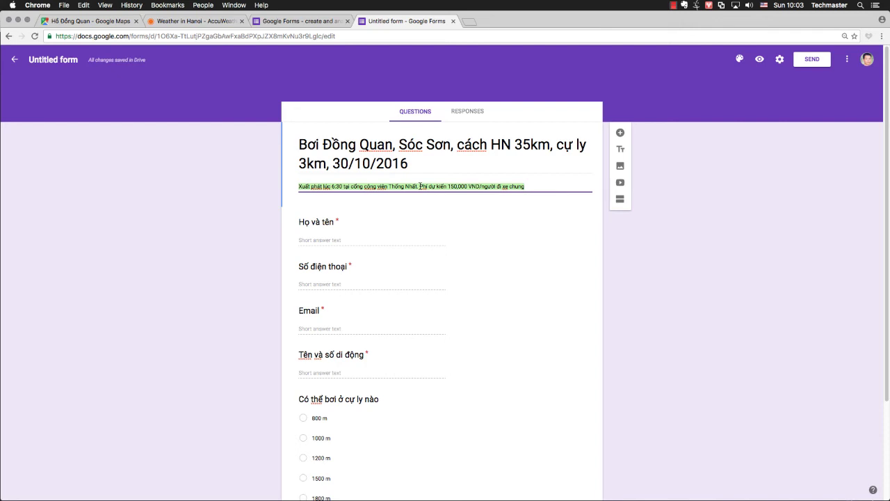
pyautogui.scroll(-4, 399, 257)
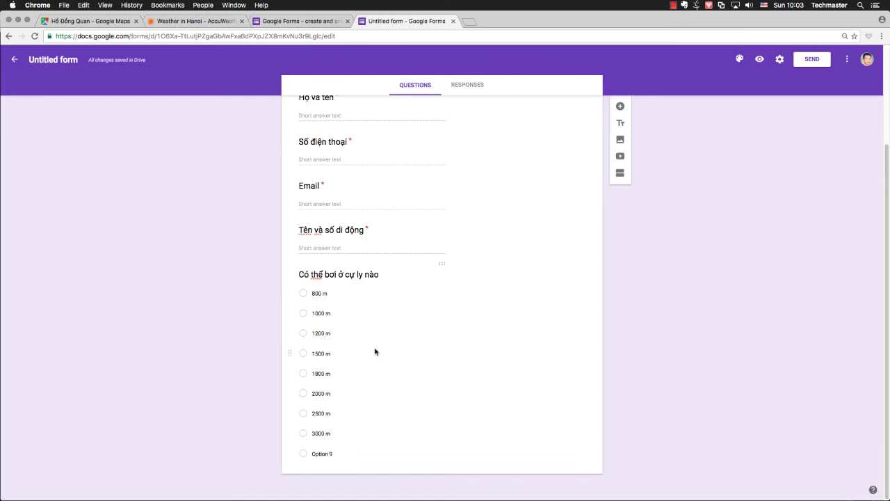
pyautogui.scroll(3, 373, 350)
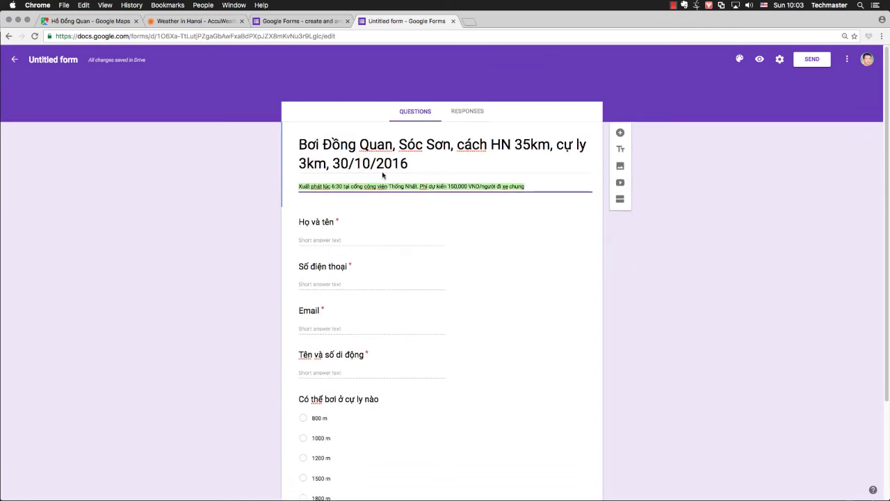
pyautogui.scroll(-1, 353, 323)
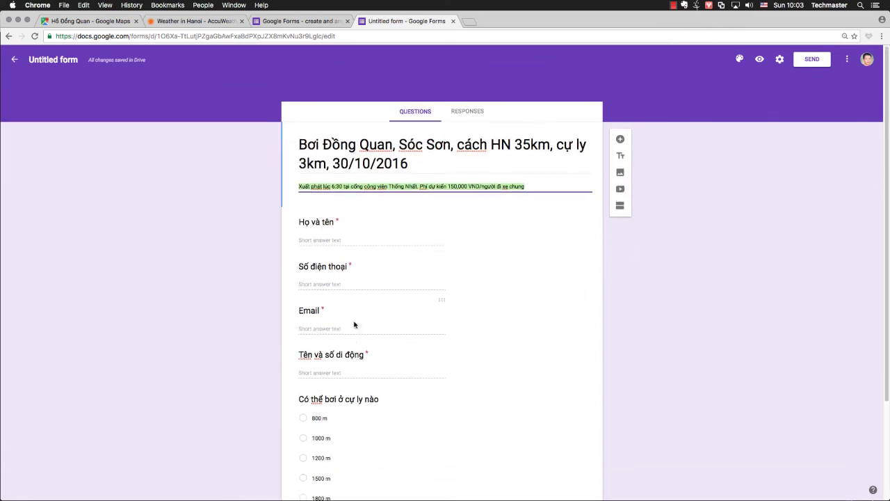
pyautogui.scroll(-3, 354, 322)
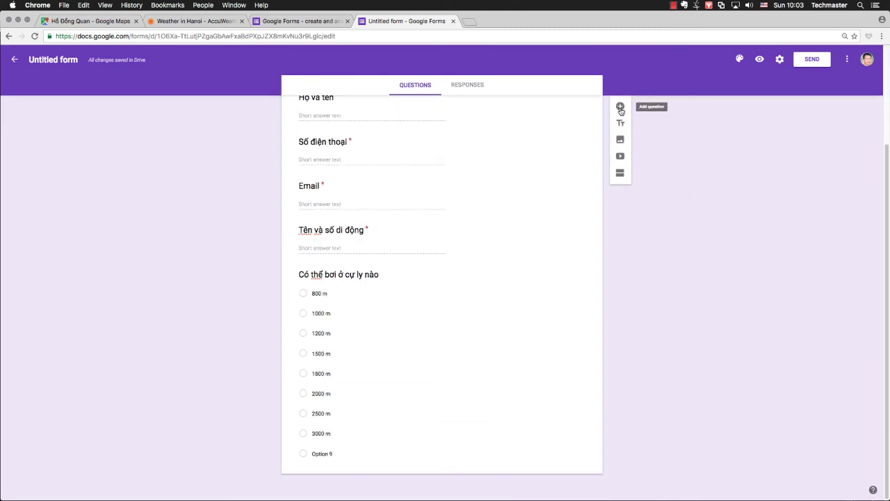
pyautogui.click(620, 107)
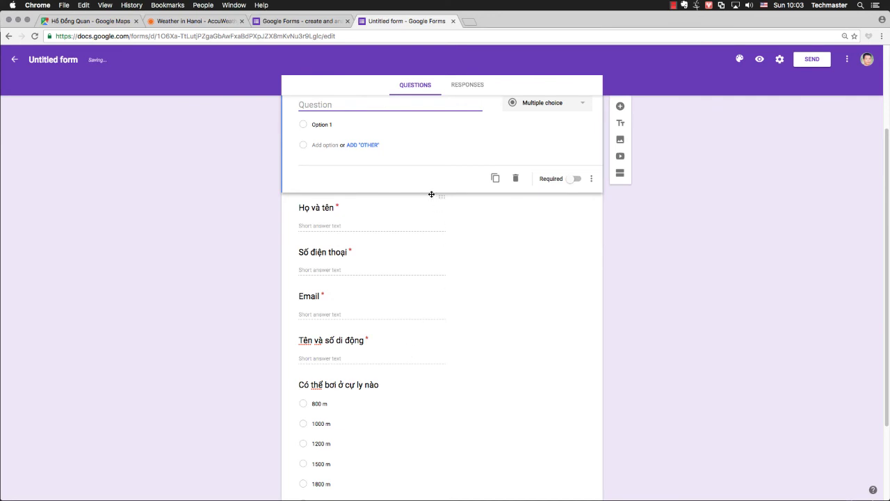
pyautogui.scroll(5, 404, 151)
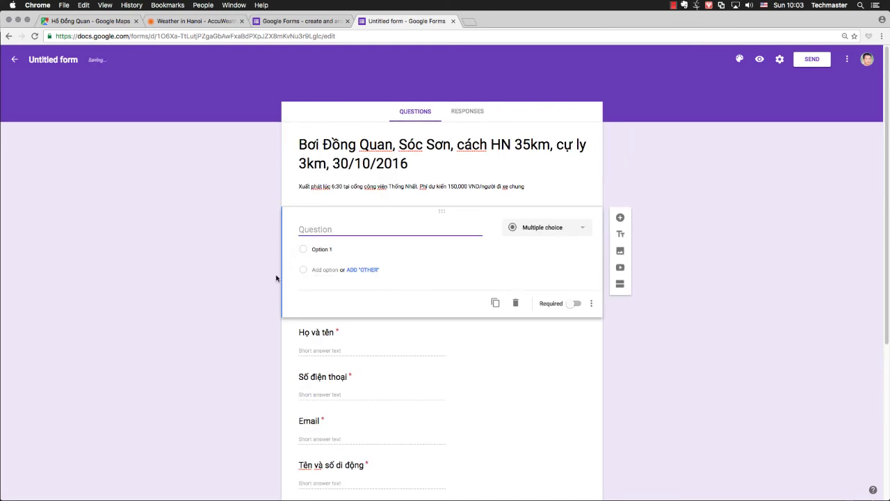
pyautogui.click(591, 339)
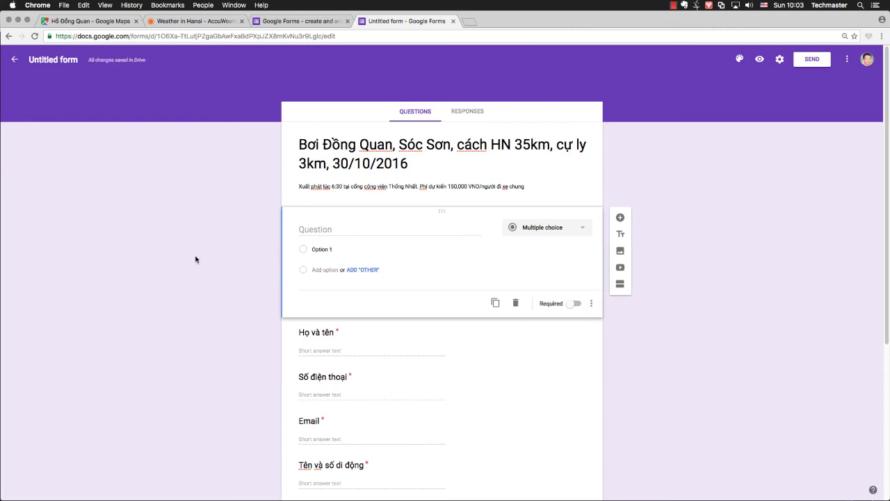
pyautogui.moveTo(282, 268); pyautogui.dragTo(329, 321)
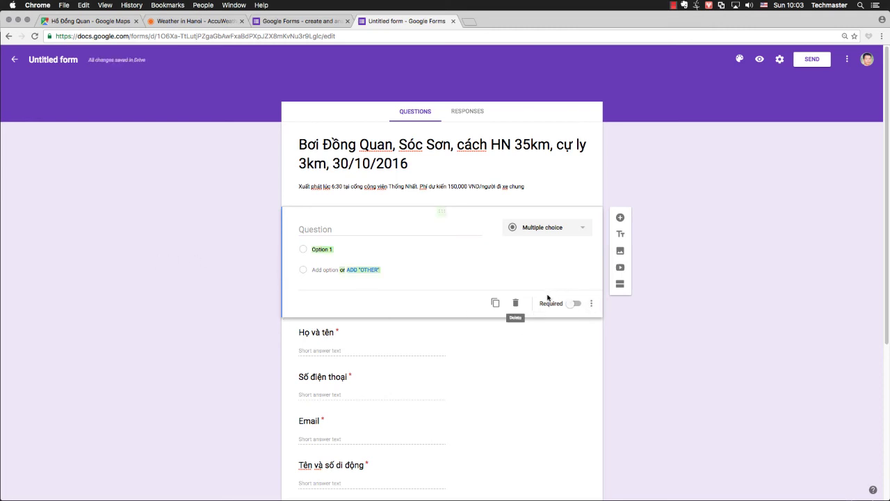
pyautogui.click(516, 303)
# - Add a multiple-choice question titled "Đi xe chung" after the swimming distance question
pyautogui.scroll(-3, 443, 344)
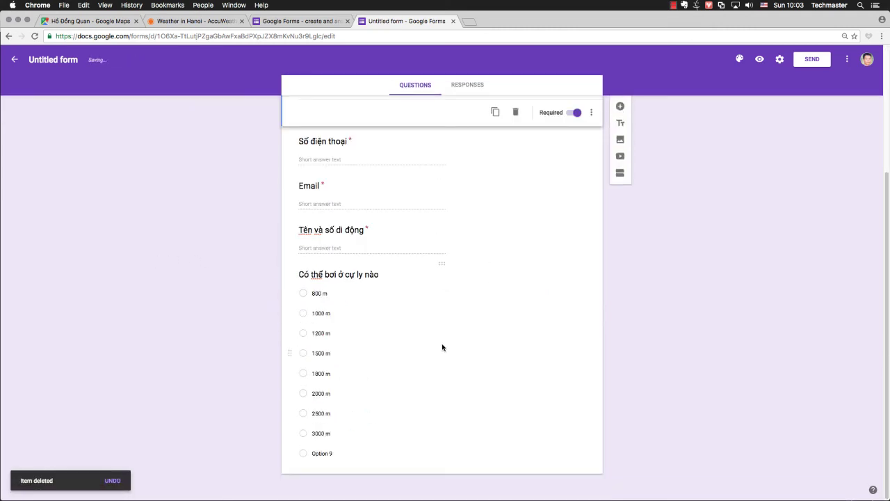
pyautogui.click(358, 471)
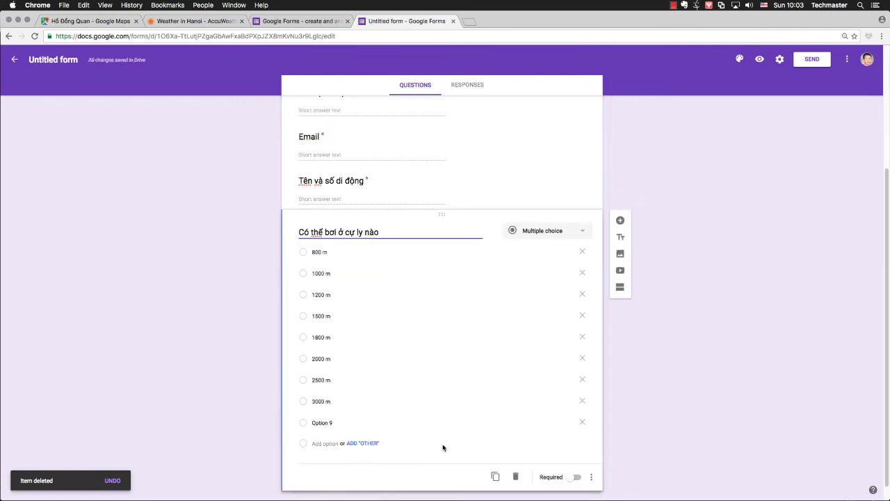
pyautogui.click(364, 478)
pyautogui.click(621, 221)
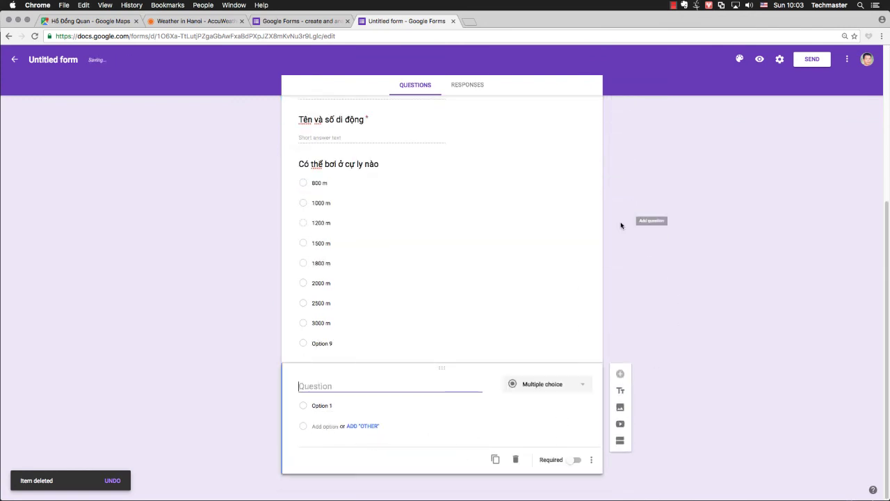
pyautogui.click(546, 390)
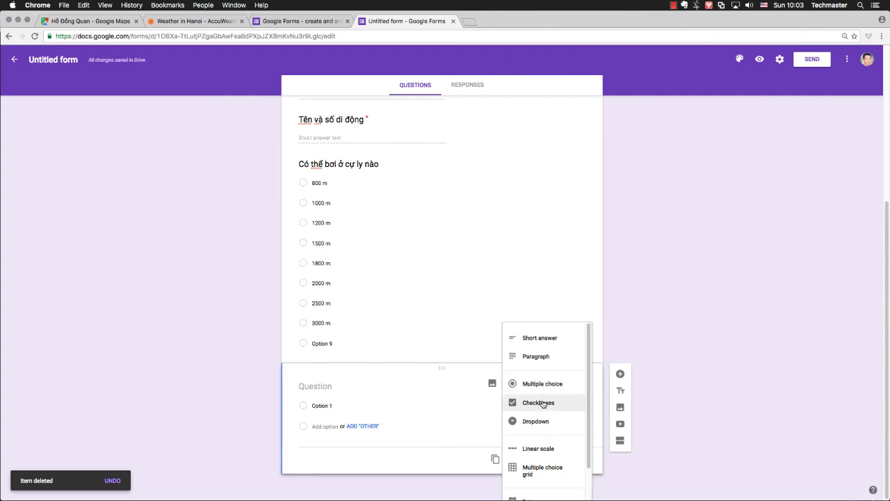
pyautogui.click(545, 390)
pyautogui.click(310, 386)
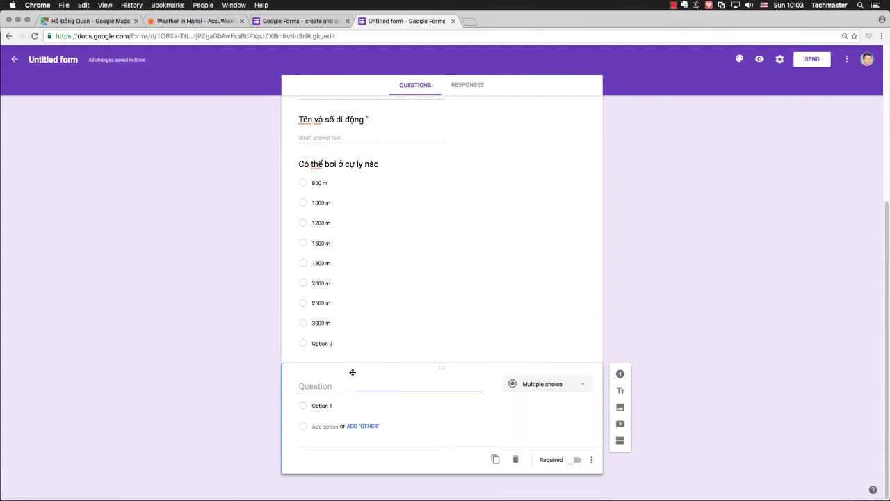
pyautogui.write('Đi xe chung')
# - Give the "Đi xe chung" question the two options "Có đi chung" and "Tự đi"
pyautogui.click(325, 404)
pyautogui.write('Có')
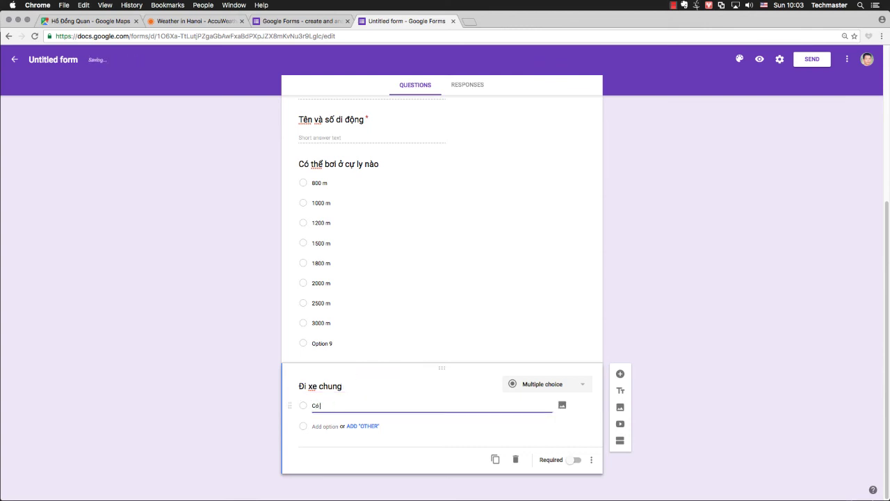
pyautogui.write(' đi chung')
pyautogui.click(324, 426)
pyautogui.write('Tự đi')
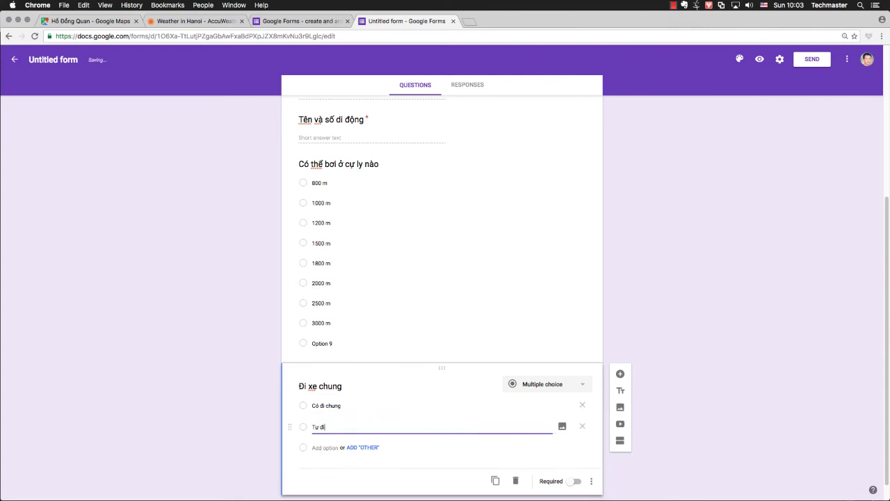
pyautogui.click(251, 413)
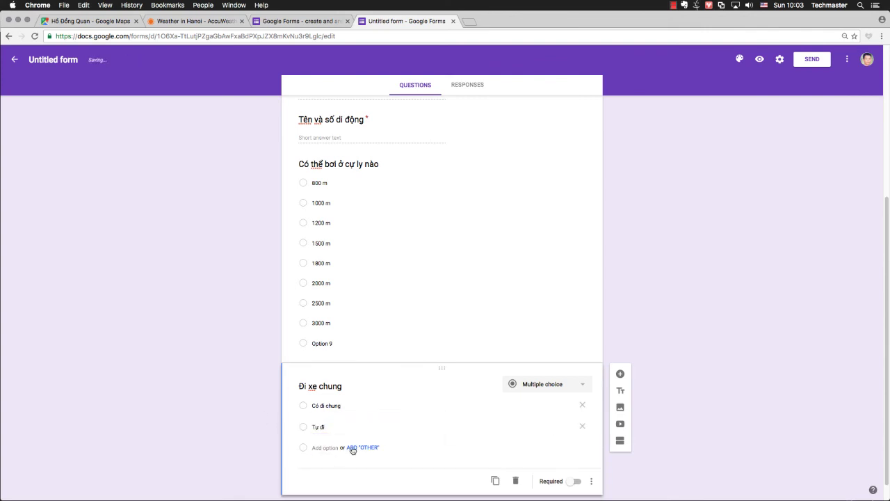
# - Make the "Đi xe chung" question required and look back over the form from its title down
pyautogui.click(574, 481)
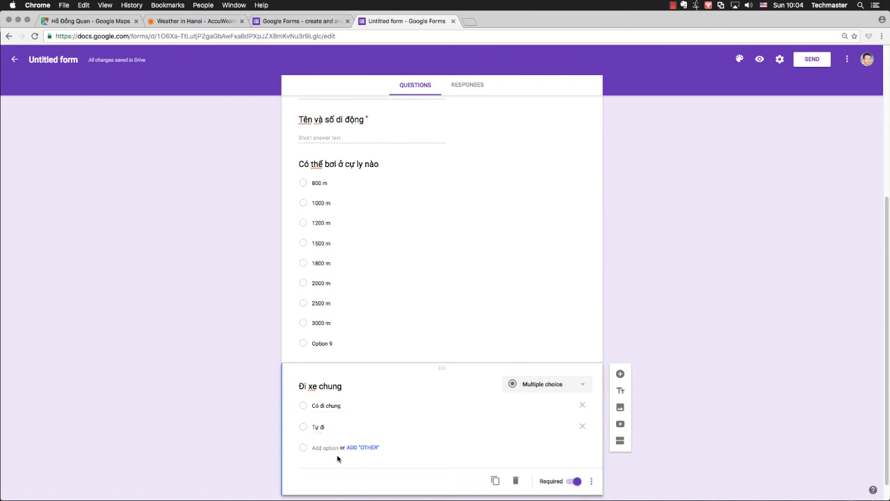
pyautogui.scroll(-1, 338, 457)
pyautogui.scroll(5, 352, 453)
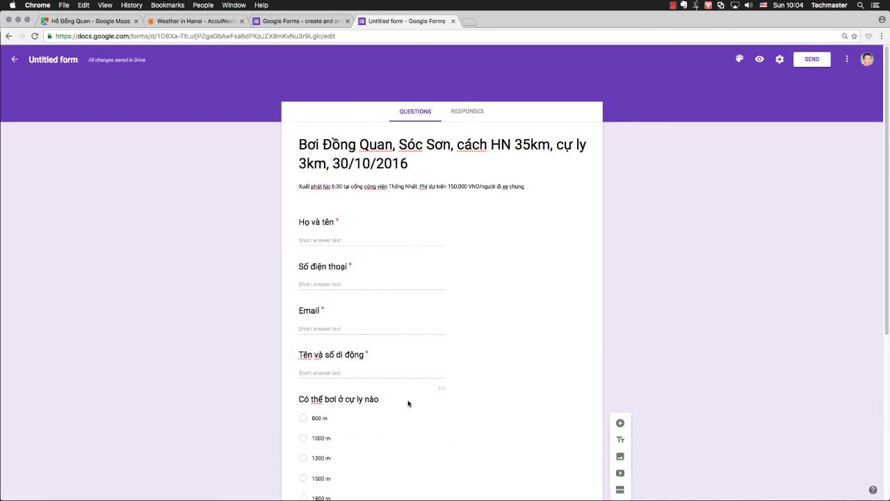
# - Switch to Terminal to view the swim-organising notes in huongdantochuc.txt
pyautogui.press('super+Tab')
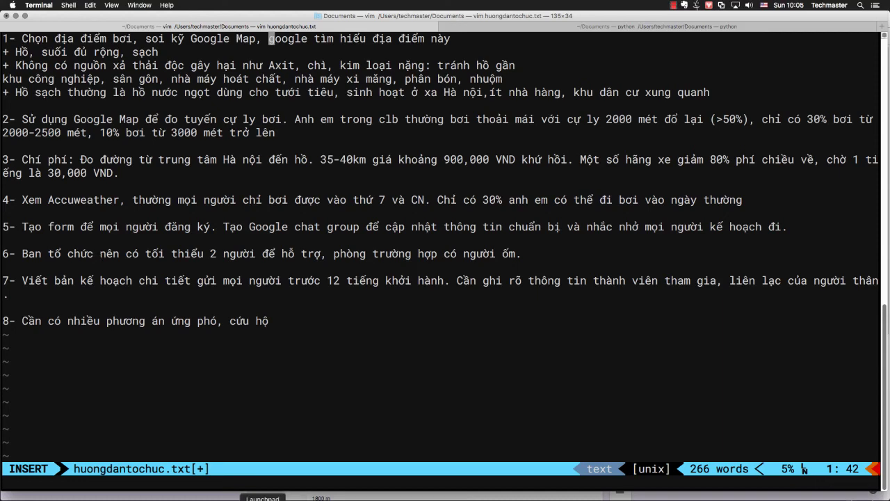
pyautogui.click(263, 498)
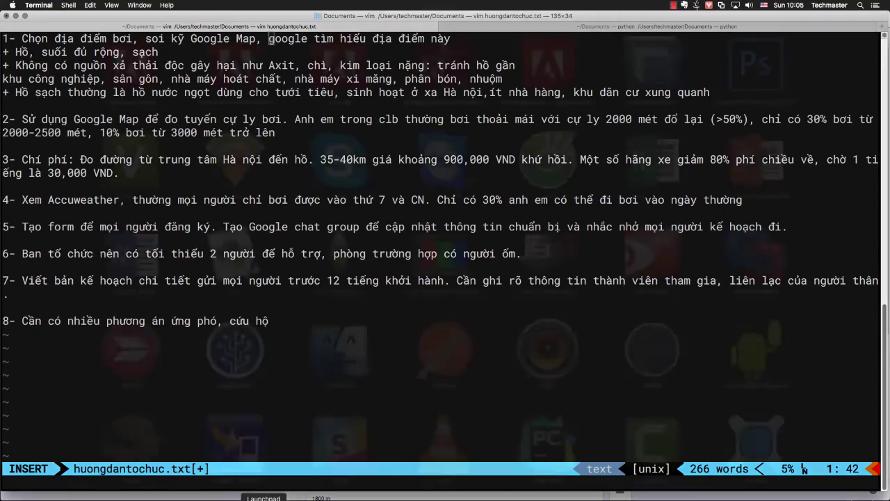
pyautogui.hscroll(-3, 560, 498)
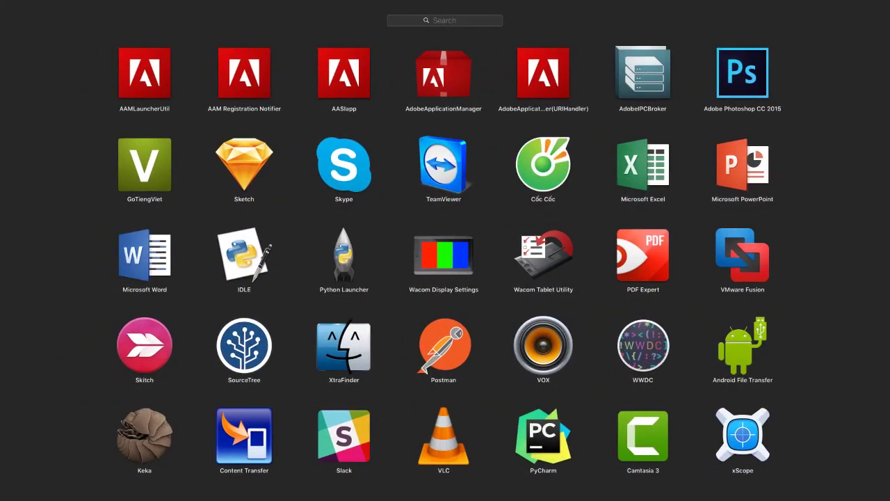
pyautogui.press('Escape')
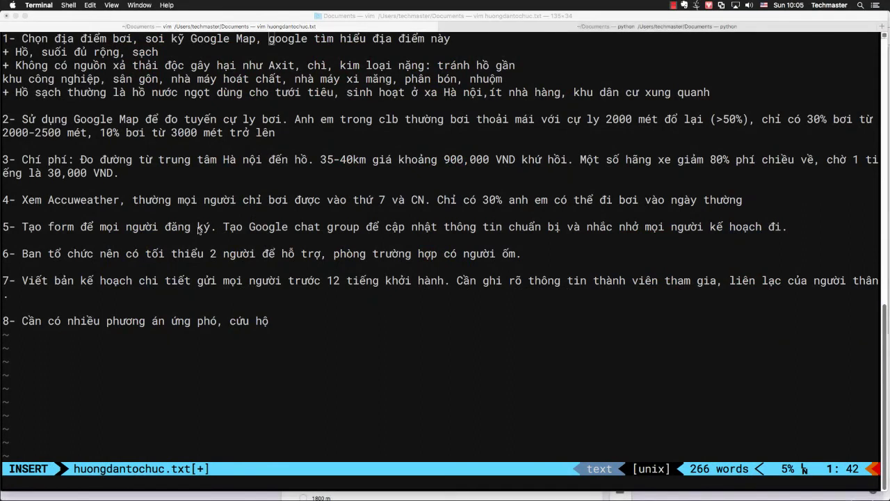